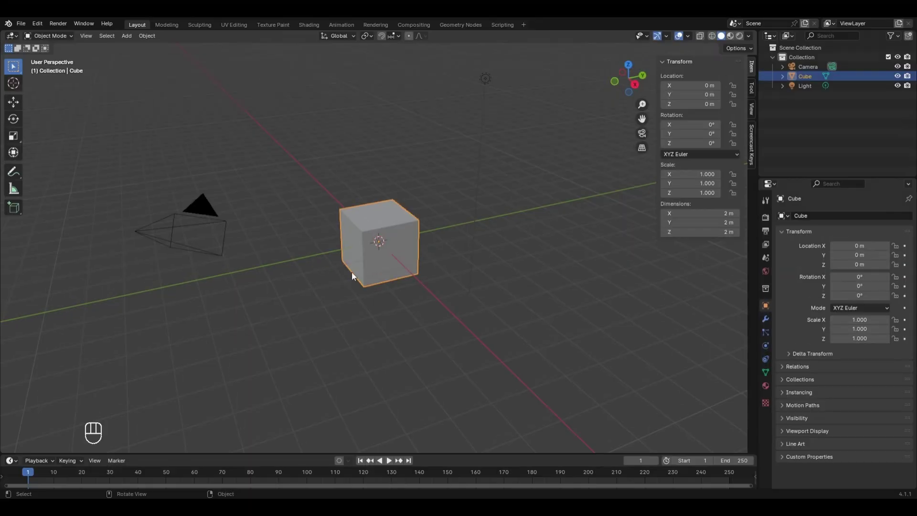
# Delete the default cube and add a UV sphere at the world origin.
pyautogui.press('x')
pyautogui.click(377, 241)
pyautogui.hotkey('shift', 'a')
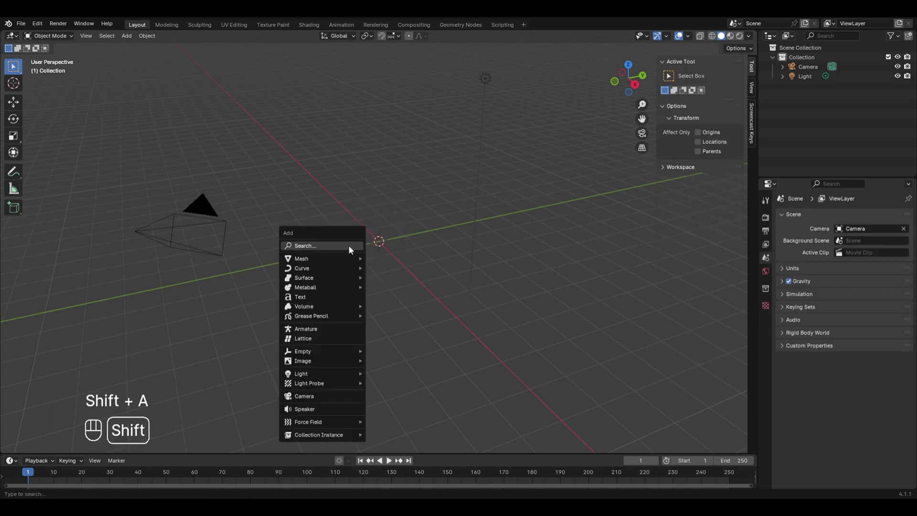
pyautogui.moveTo(349, 259)
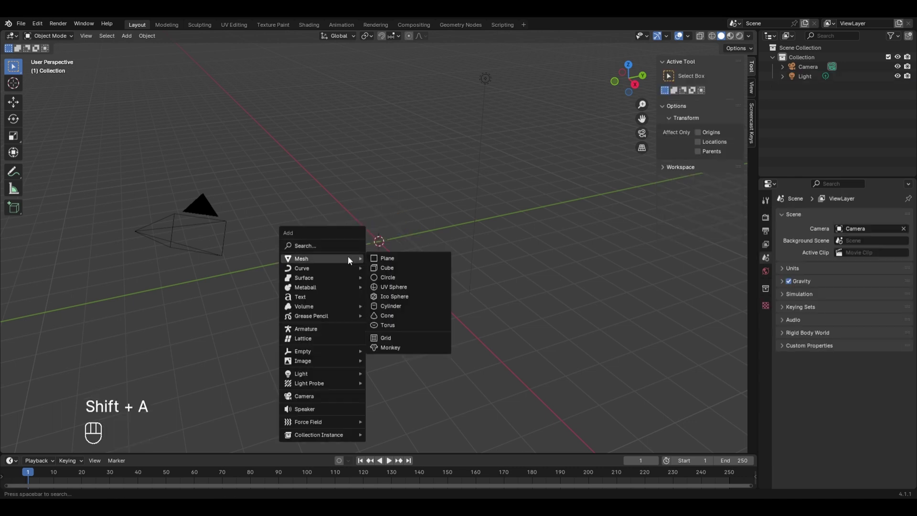
pyautogui.click(393, 286)
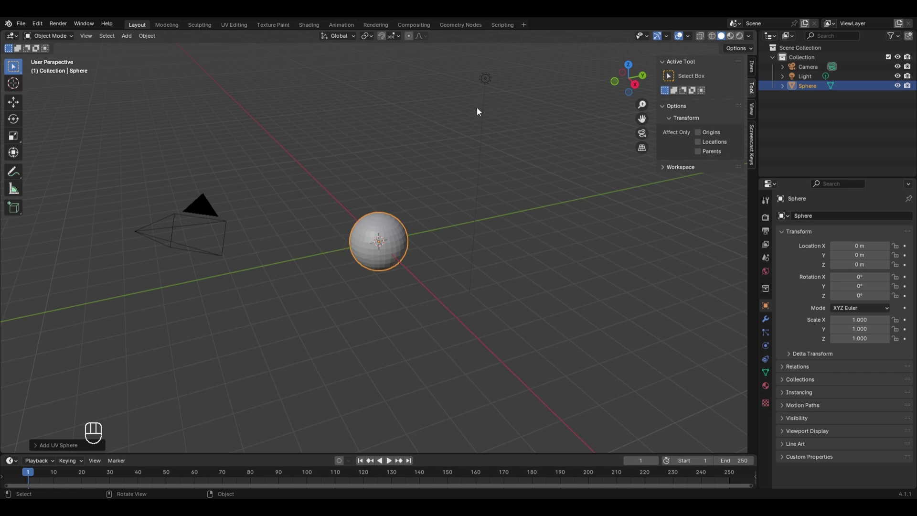
# Split the viewport horizontally at mid-height and make the top area a Shader Editor.
pyautogui.rightClick(554, 29)
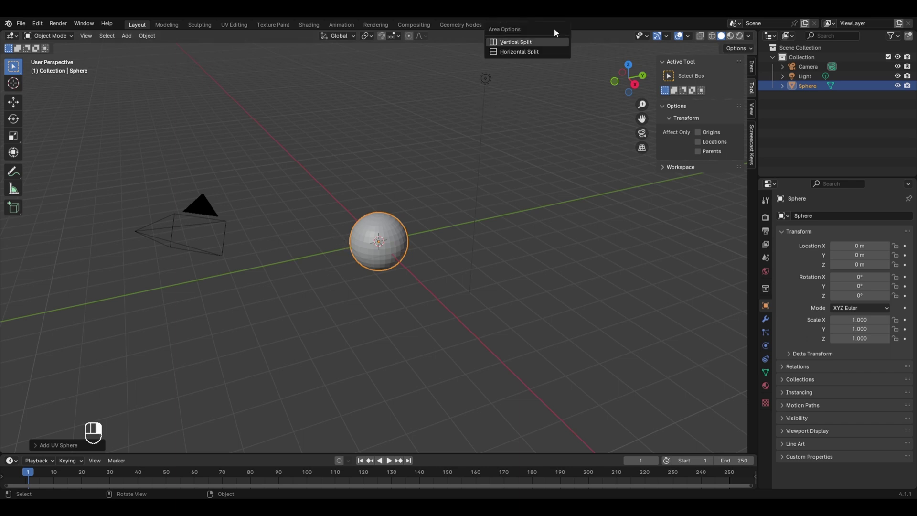
pyautogui.click(535, 51)
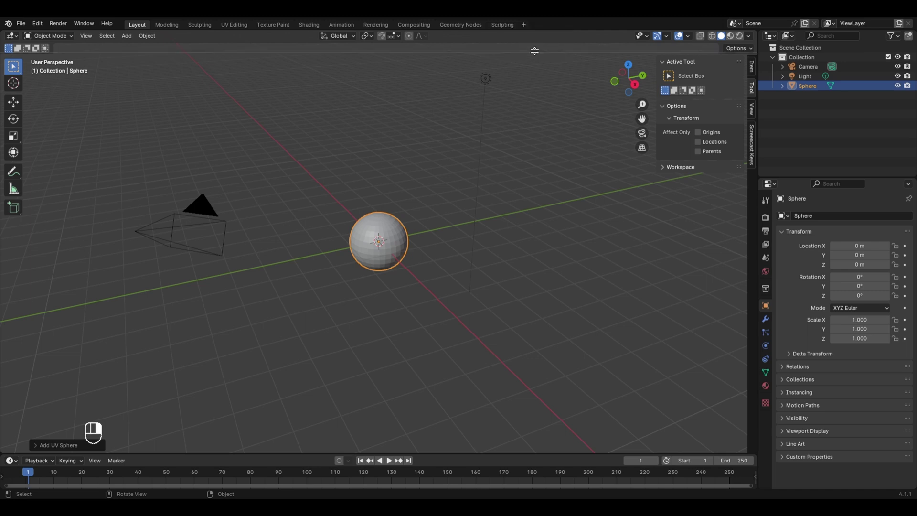
pyautogui.click(352, 246)
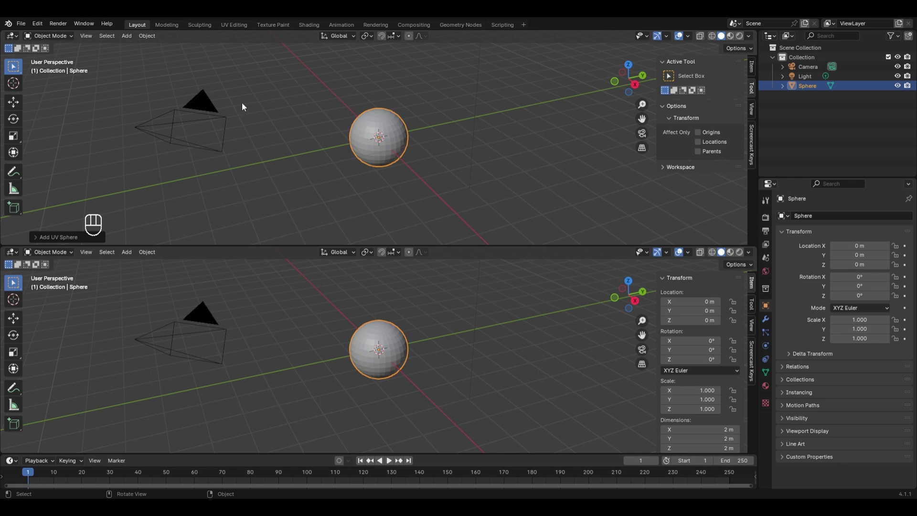
pyautogui.click(12, 36)
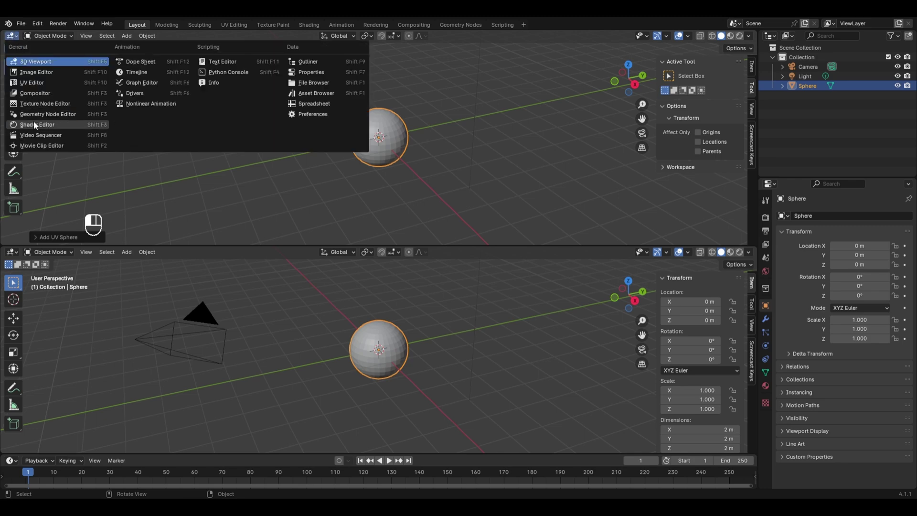
pyautogui.click(33, 125)
# Create a new material for the sphere and switch the viewport to Rendered shading.
pyautogui.scroll(3, 419, 423)
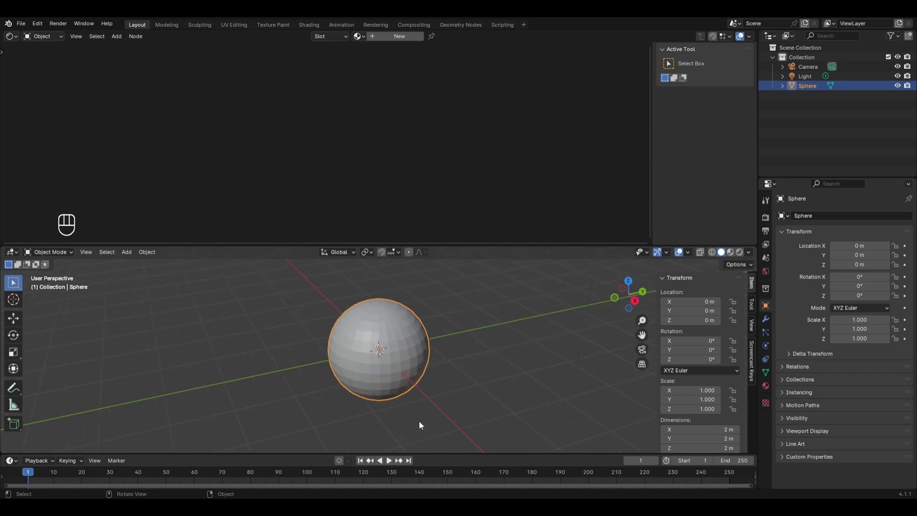
pyautogui.click(400, 36)
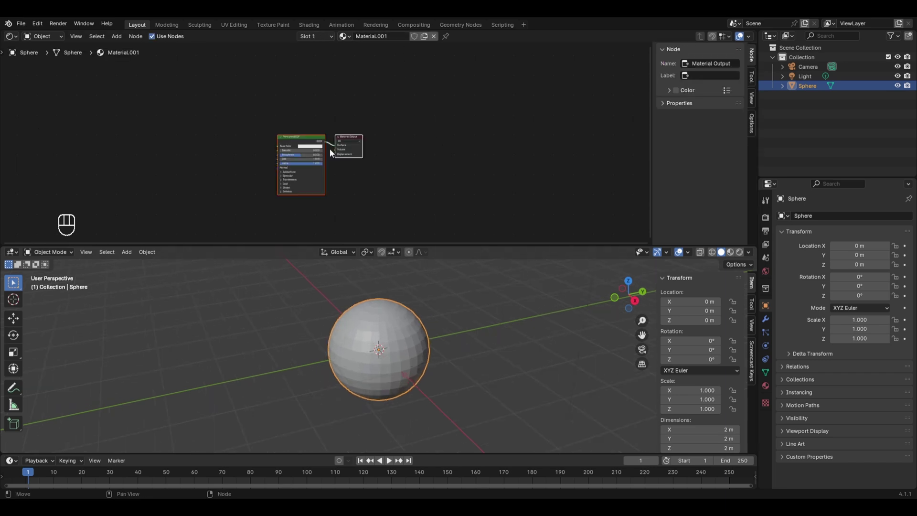
pyautogui.scroll(2, 329, 148)
pyautogui.scroll(1, 329, 147)
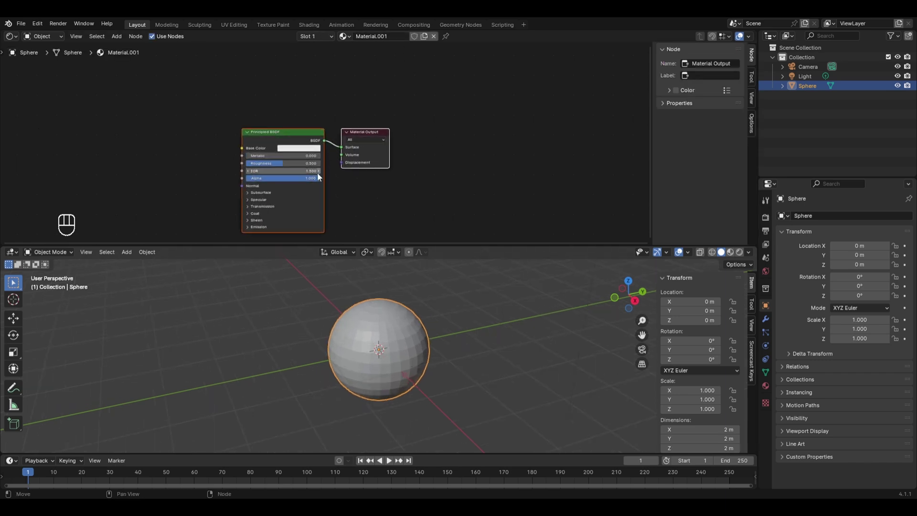
pyautogui.click(740, 252)
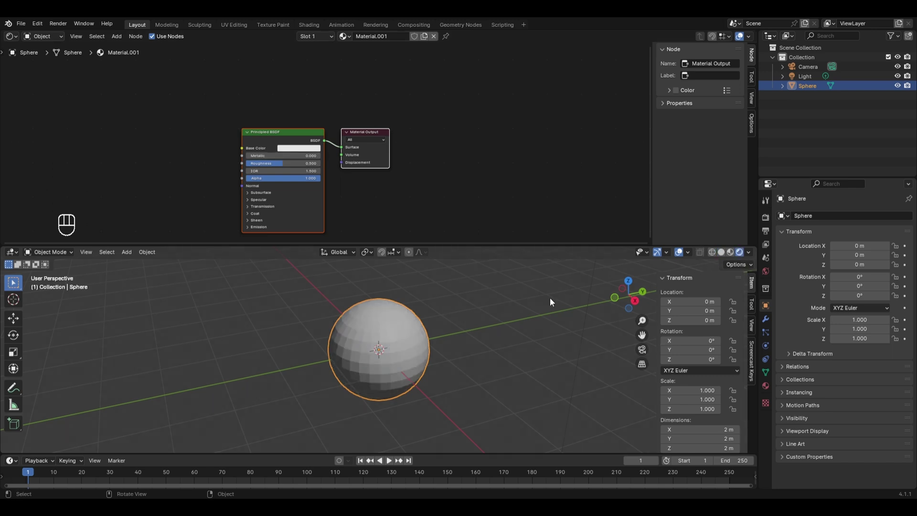
# Set the render engine to Cycles and the material's Base Color to red.
pyautogui.click(766, 217)
pyautogui.click(857, 216)
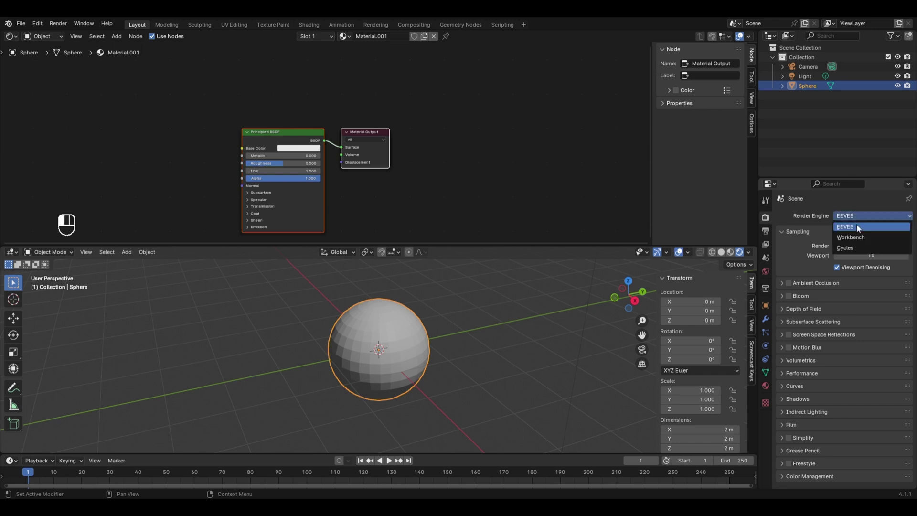
pyautogui.click(861, 247)
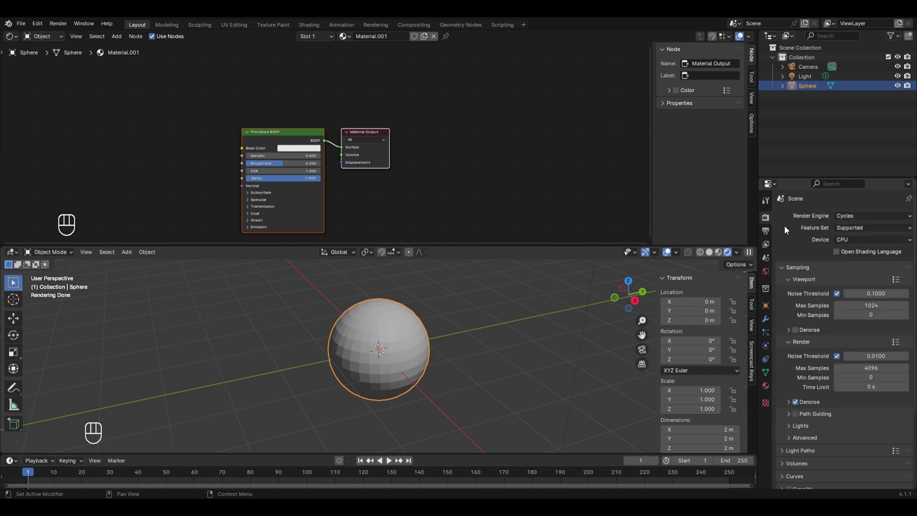
pyautogui.click(302, 151)
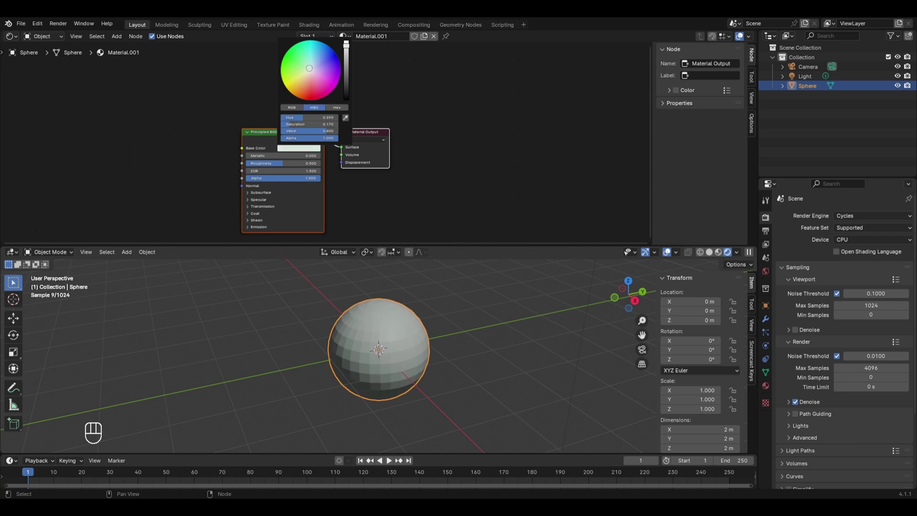
pyautogui.click(314, 96)
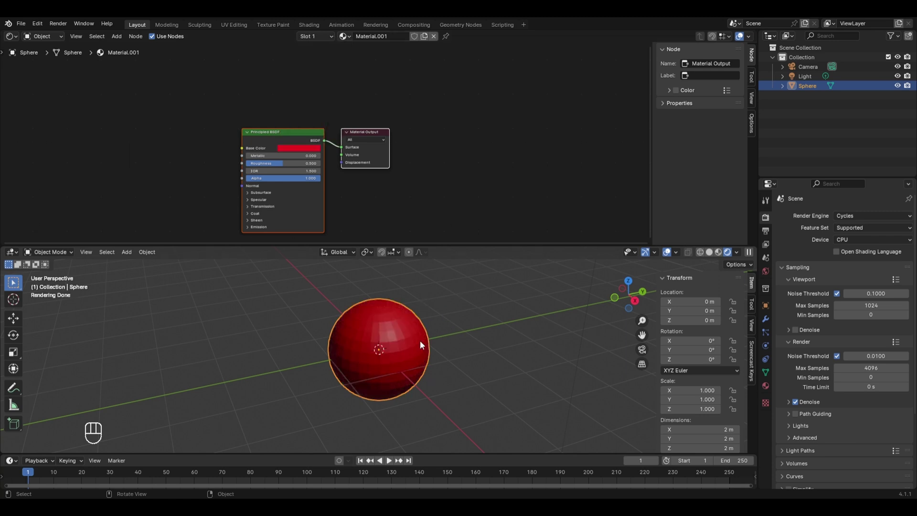
# Duplicate the sphere twice along the Y axis on one side of the original.
pyautogui.hotkey('shift', 'd')
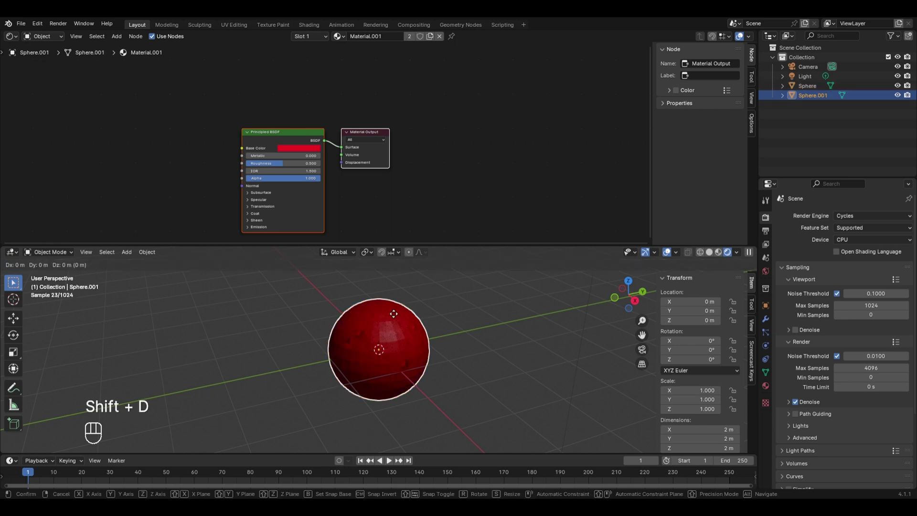
pyautogui.press('y')
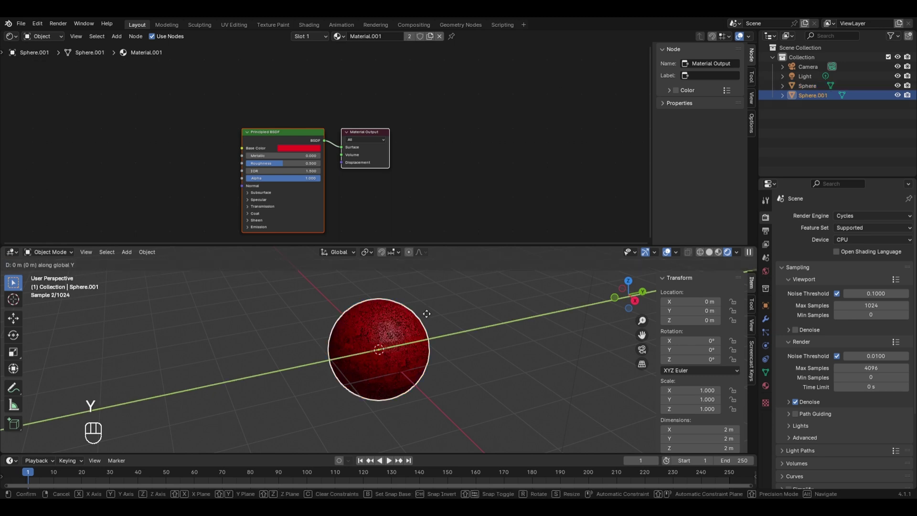
pyautogui.click(494, 302)
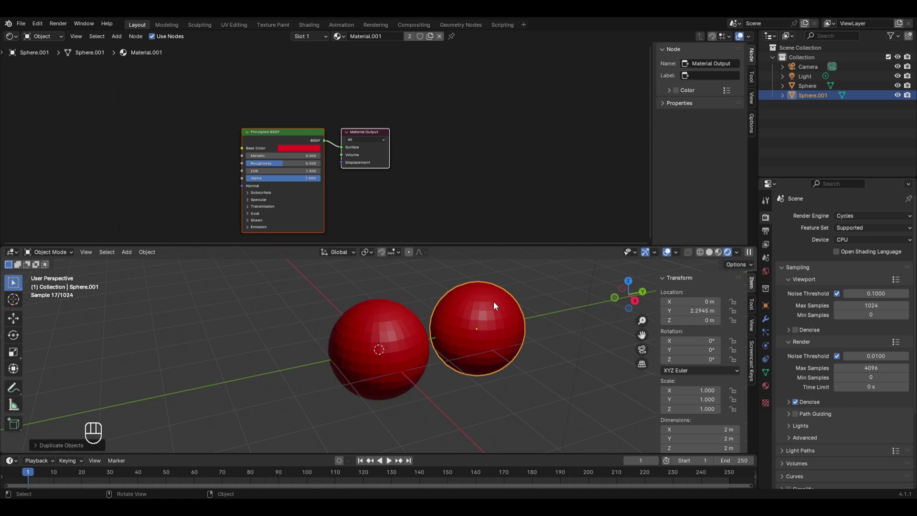
pyautogui.scroll(-3, 493, 303)
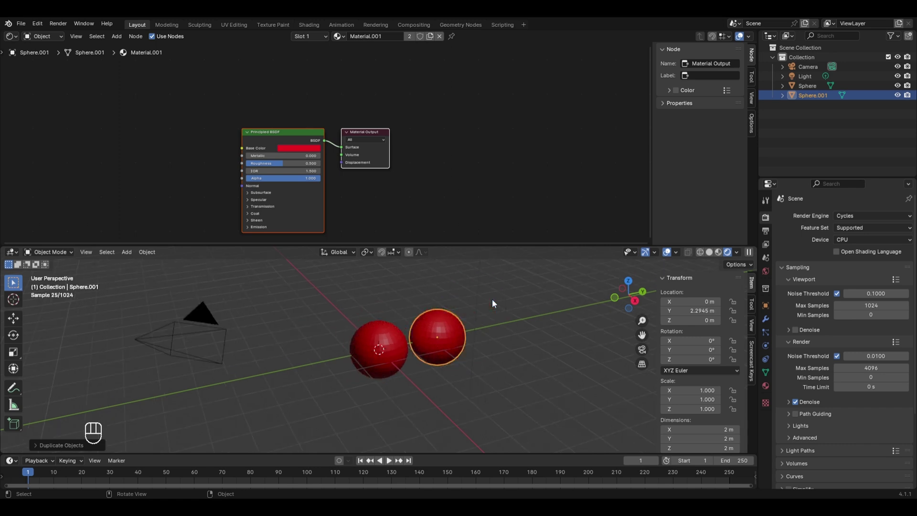
pyautogui.hotkey('shift', 'd')
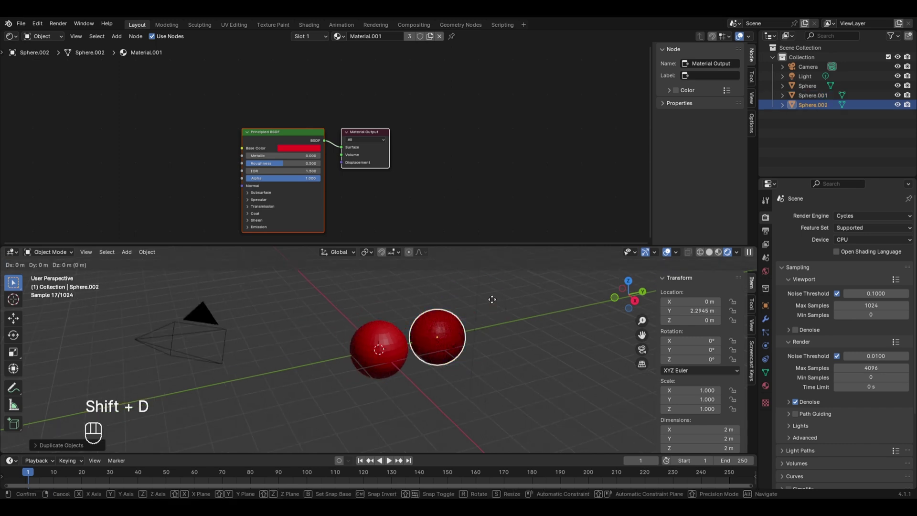
pyautogui.press('y')
pyautogui.click(563, 285)
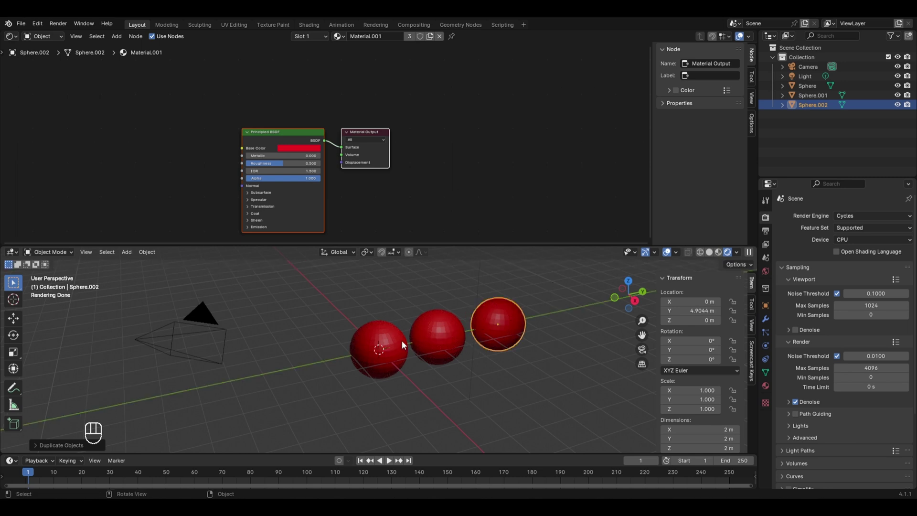
# Duplicate the original sphere twice along Y on its other side, completing five in a row.
pyautogui.click(380, 348)
pyautogui.hotkey('shift', 'd')
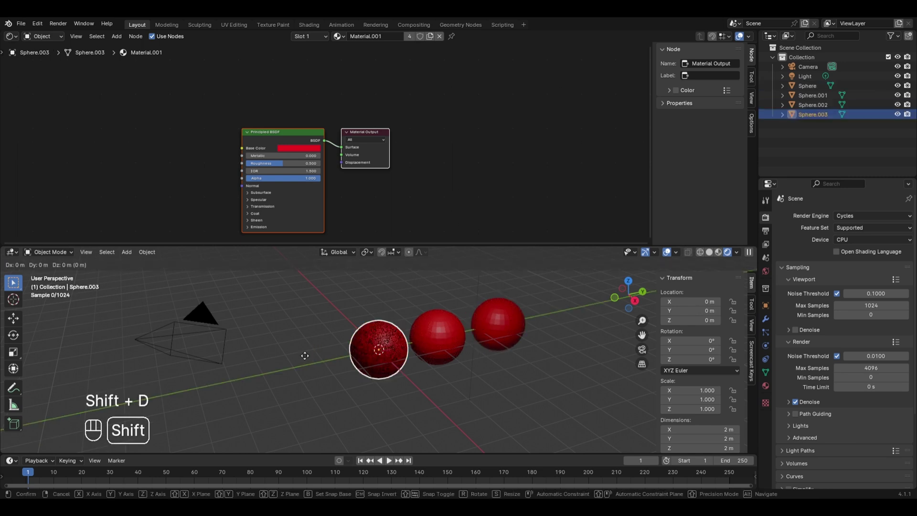
pyautogui.press('y')
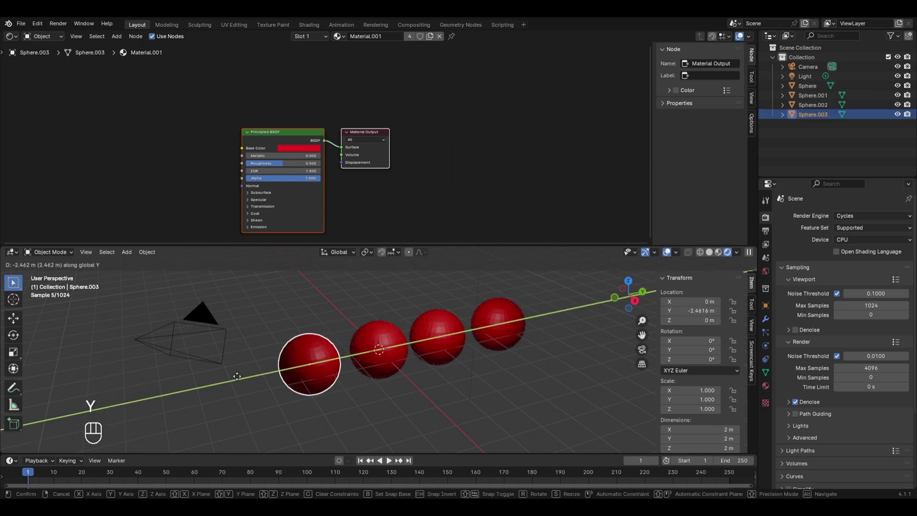
pyautogui.click(238, 380)
pyautogui.hotkey('shift', 'd')
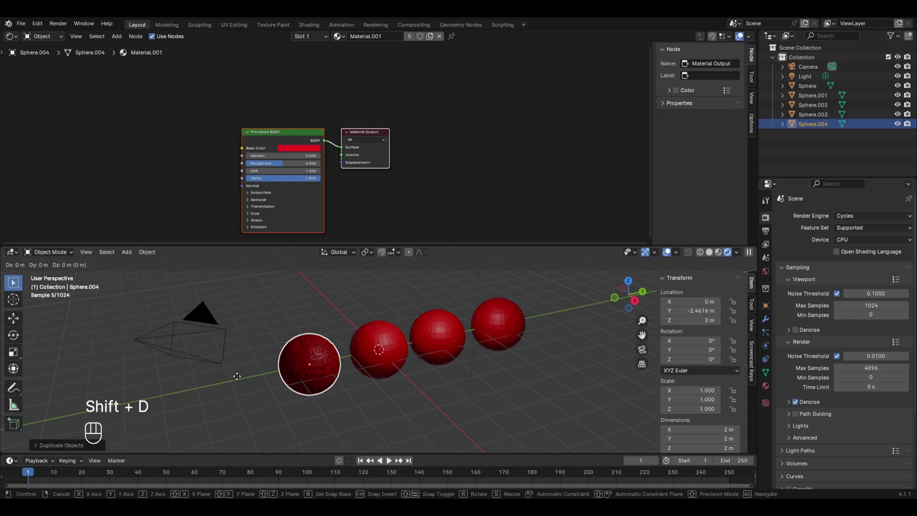
pyautogui.press('y')
pyautogui.click(150, 376)
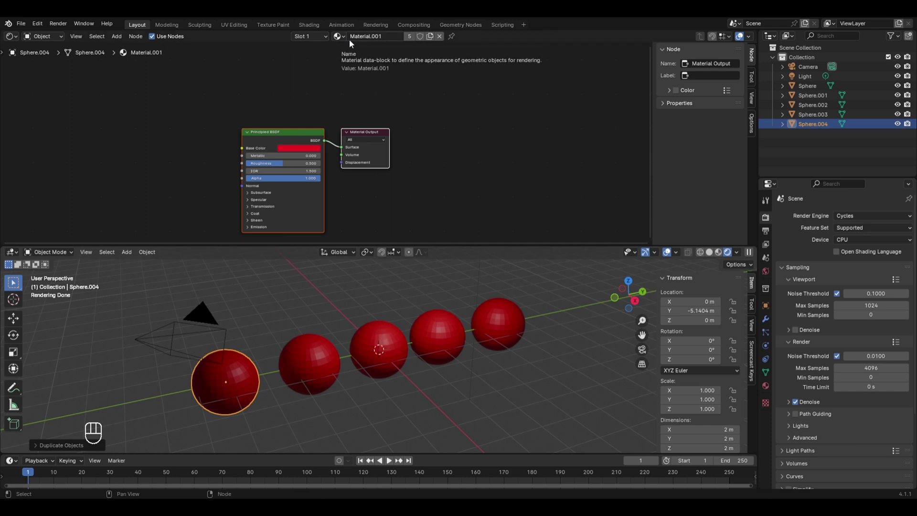
# Make the original middle sphere, Sphere, the active object.
pyautogui.click(327, 352)
pyautogui.click(378, 350)
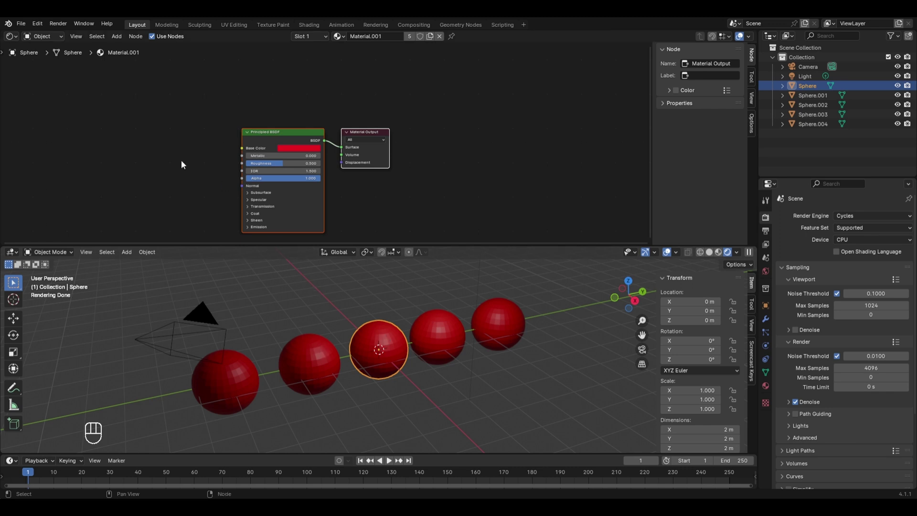
# Add an Object Info node left of the Principled BSDF and fit all nodes in view.
pyautogui.hotkey('shift', 'a')
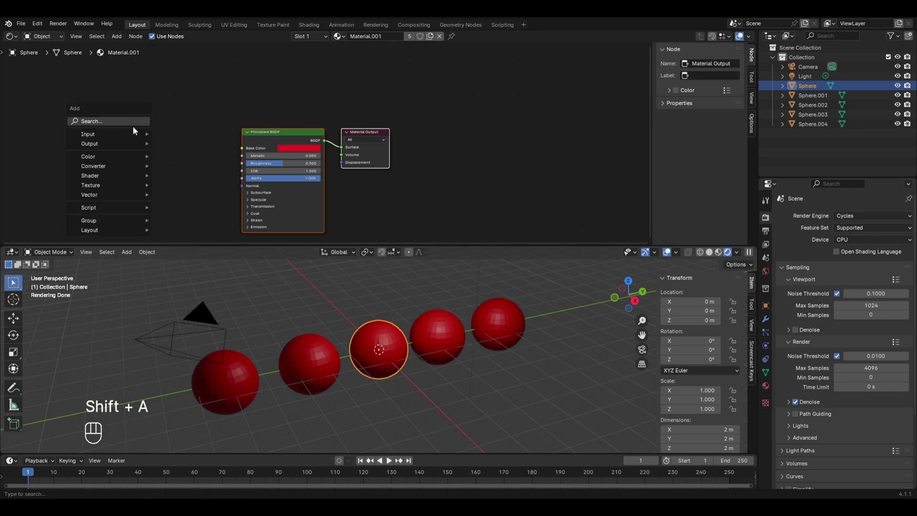
pyautogui.moveTo(124, 134)
pyautogui.click(190, 229)
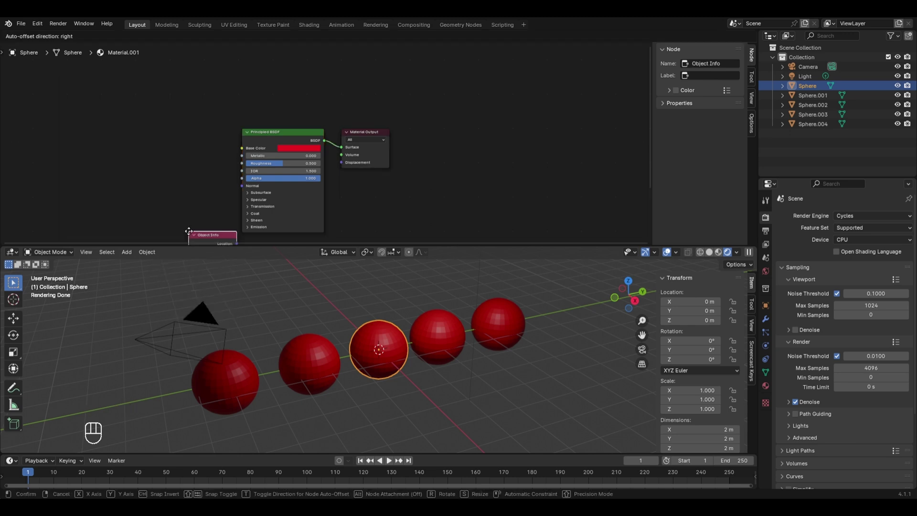
pyautogui.click(124, 135)
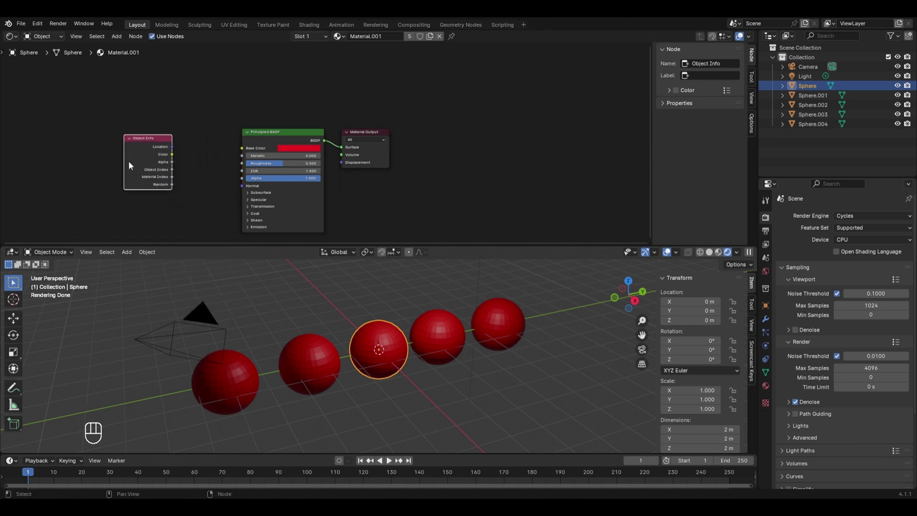
pyautogui.keyDown('ctrl'); pyautogui.scroll(2, 139, 147); pyautogui.keyUp('ctrl')
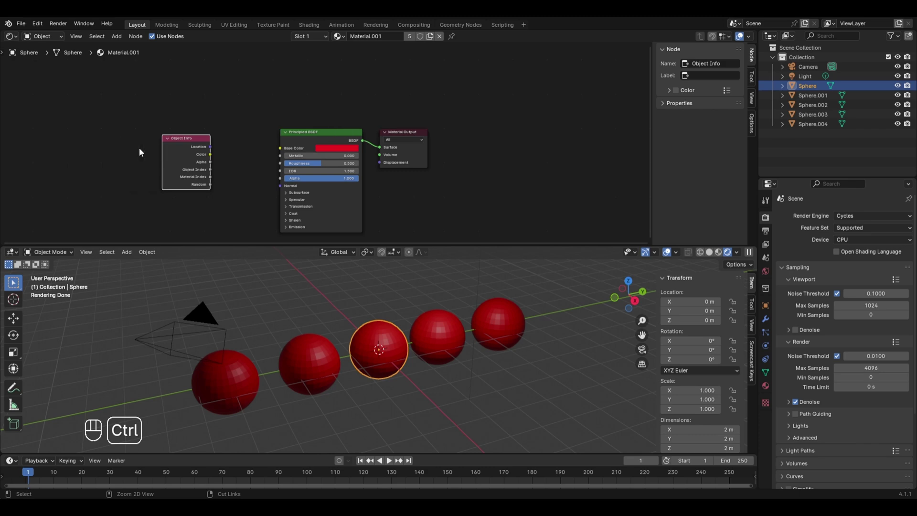
pyautogui.scroll(2, 139, 147)
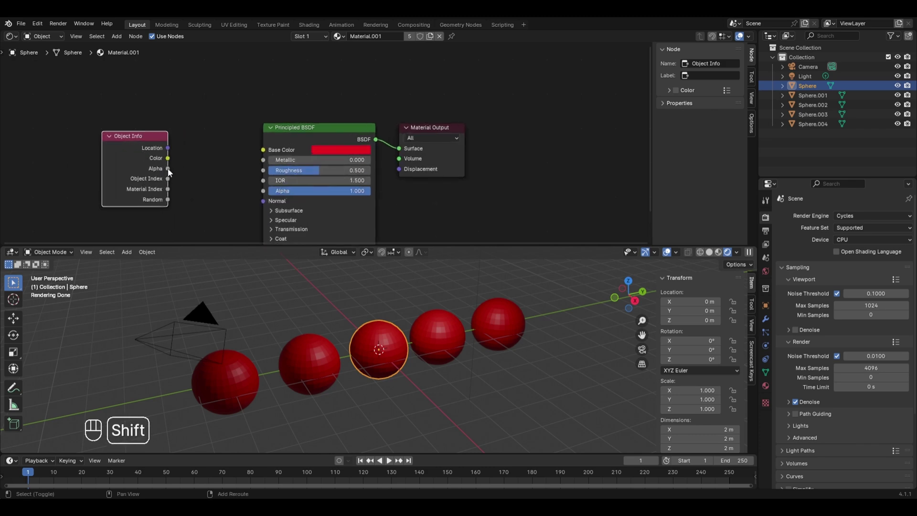
pyautogui.keyDown('shift'); pyautogui.moveTo(169, 173); pyautogui.dragTo(201, 166, button='middle'); pyautogui.keyUp('shift')
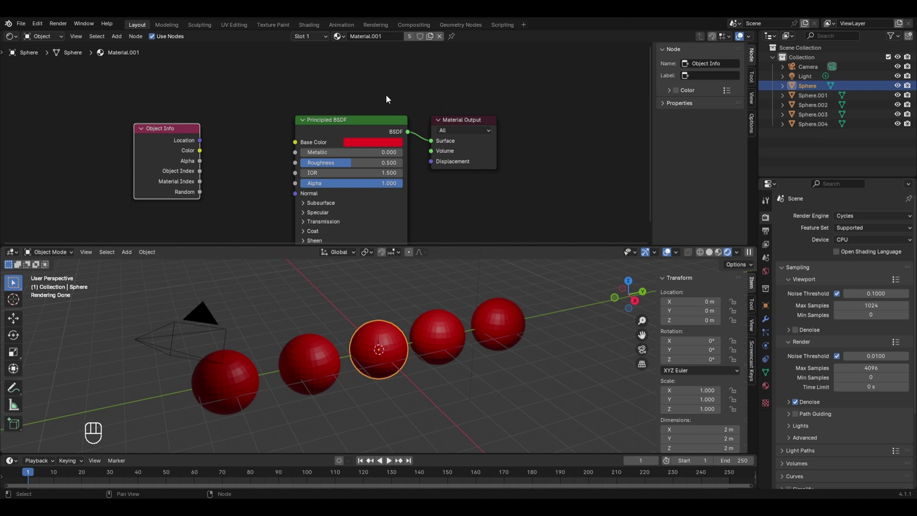
# Raise the Principled BSDF Metallic value to 0.782.
pyautogui.moveTo(332, 152); pyautogui.dragTo(389, 152)
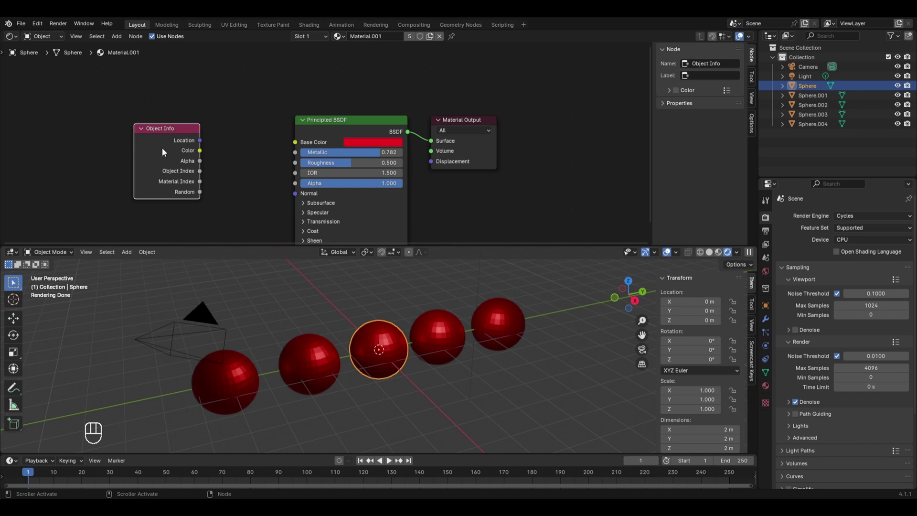
# Add a Color Ramp node and move Object Info further left so the ramp sits between.
pyautogui.hotkey('shift', 'a')
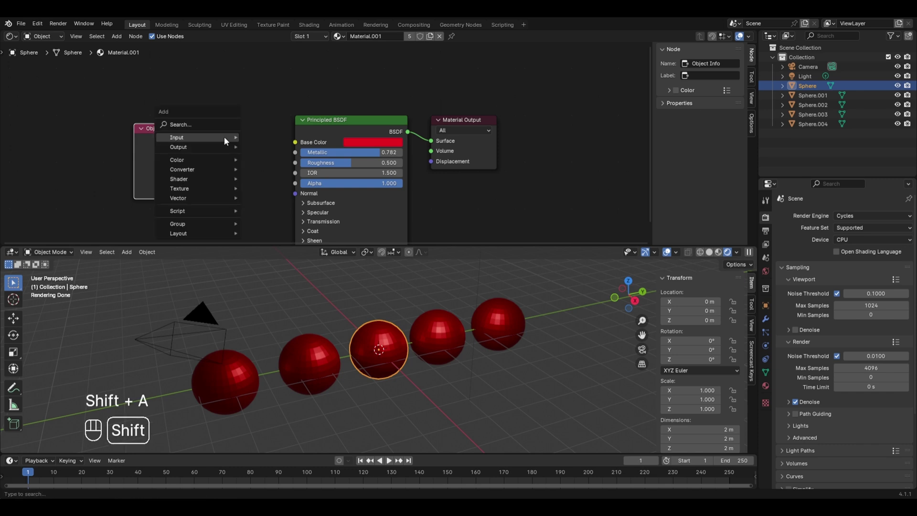
pyautogui.moveTo(212, 169)
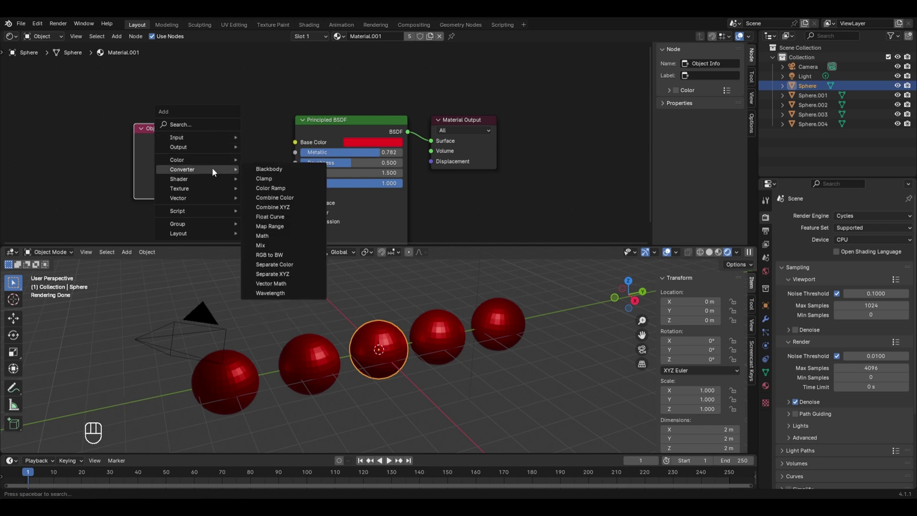
pyautogui.click(271, 188)
pyautogui.click(164, 118)
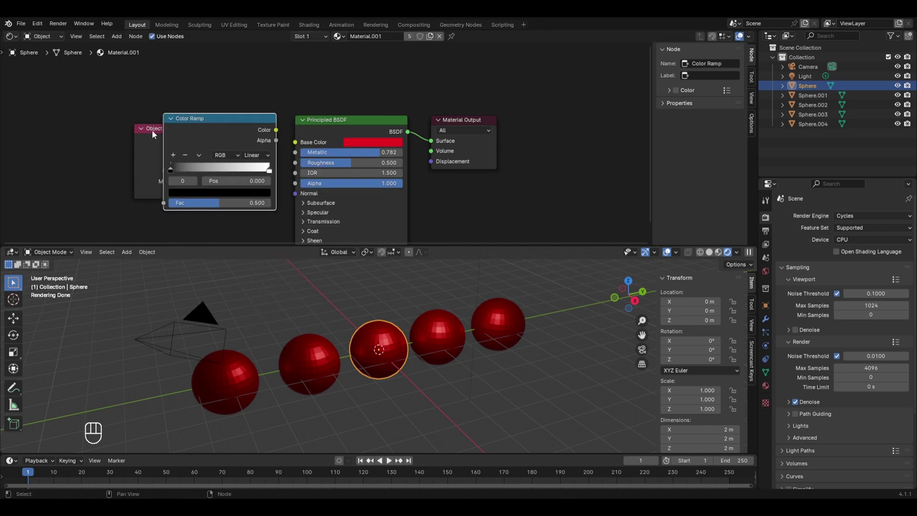
pyautogui.moveTo(152, 130); pyautogui.dragTo(68, 120)
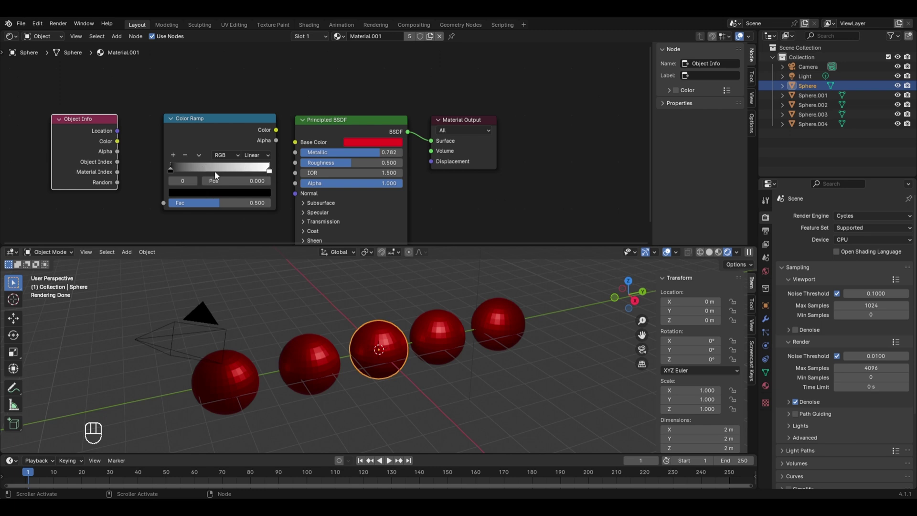
# Add three new stops to the Color Ramp and spread them roughly along the ramp.
pyautogui.click(173, 155)
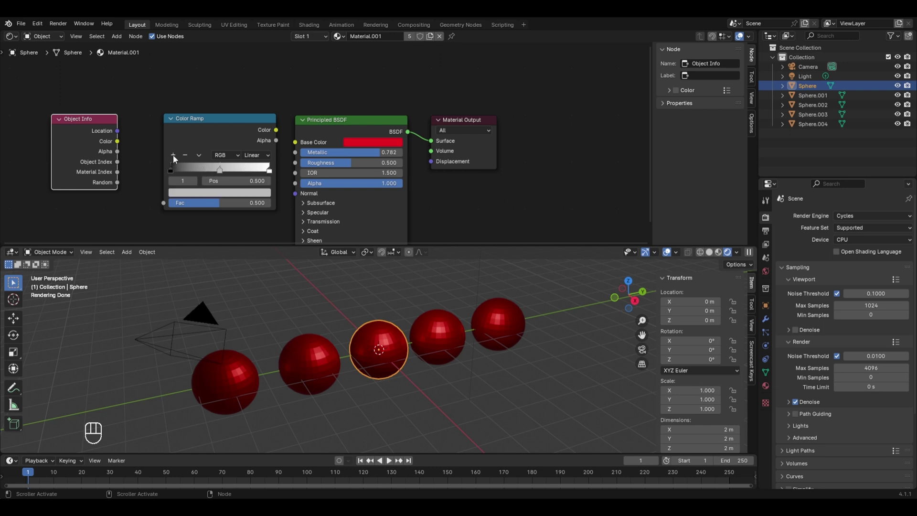
pyautogui.click(172, 155)
pyautogui.click(173, 154)
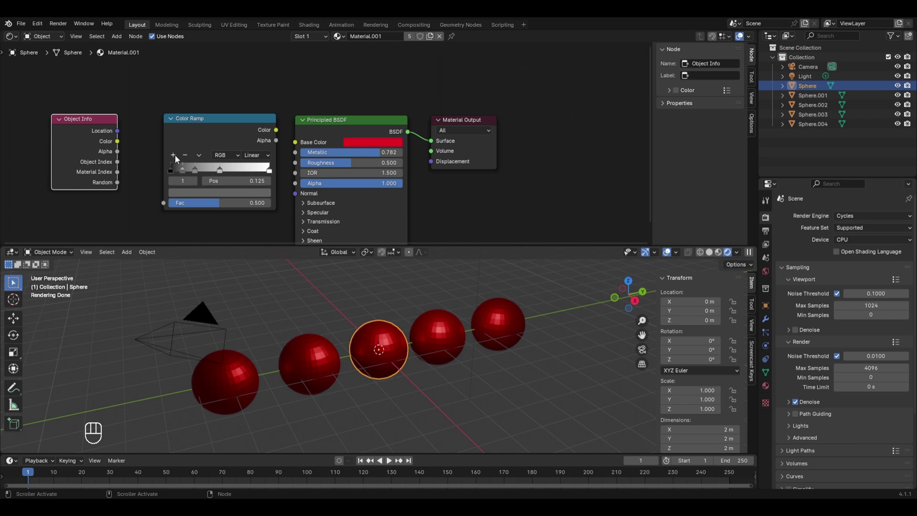
pyautogui.click(213, 170)
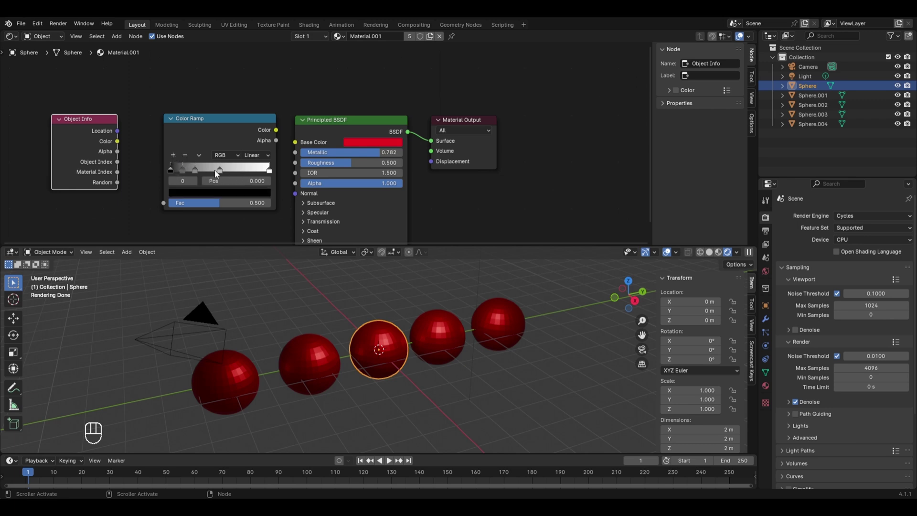
pyautogui.moveTo(218, 170); pyautogui.dragTo(243, 171)
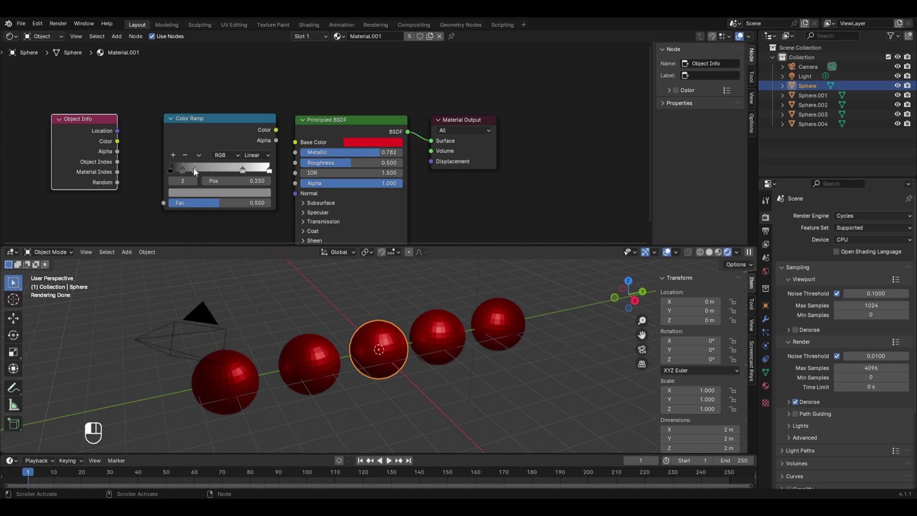
pyautogui.moveTo(195, 170); pyautogui.dragTo(213, 172)
# Set the middle stops' positions exactly to 0.5, 0.75 and 0.25.
pyautogui.click(232, 185)
pyautogui.write('0.5')
pyautogui.press('Return')
pyautogui.click(242, 170)
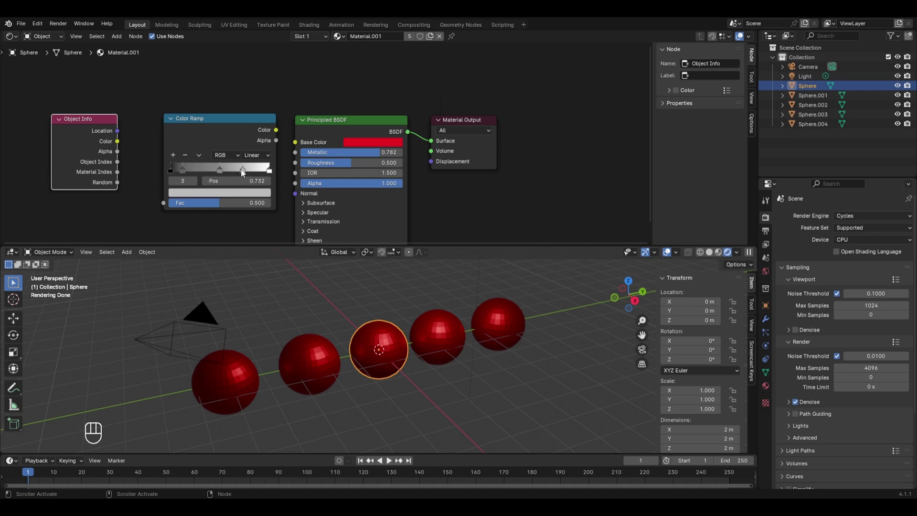
pyautogui.click(239, 182)
pyautogui.write('0.75')
pyautogui.press('Return')
pyautogui.click(181, 168)
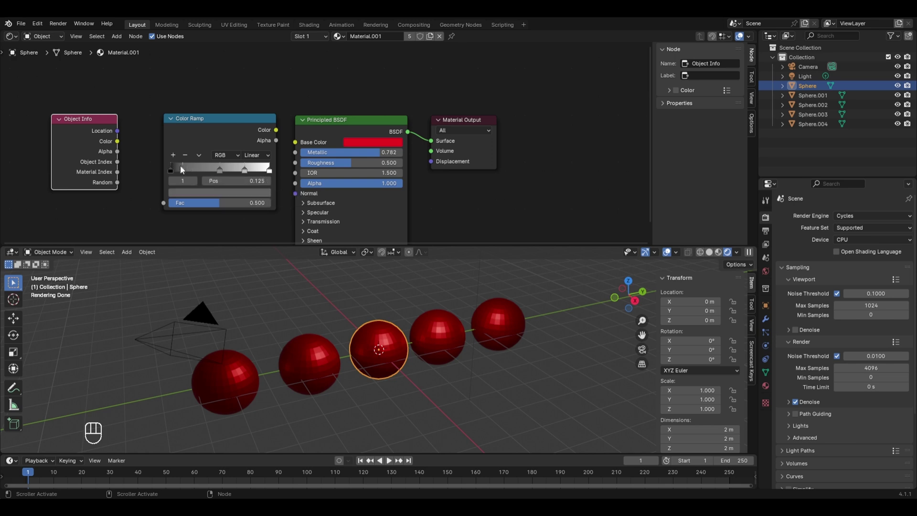
pyautogui.click(231, 182)
pyautogui.write('0.25')
pyautogui.press('Return')
# Change the Color Ramp's first stop from black to full-brightness blue.
pyautogui.click(169, 171)
pyautogui.click(199, 193)
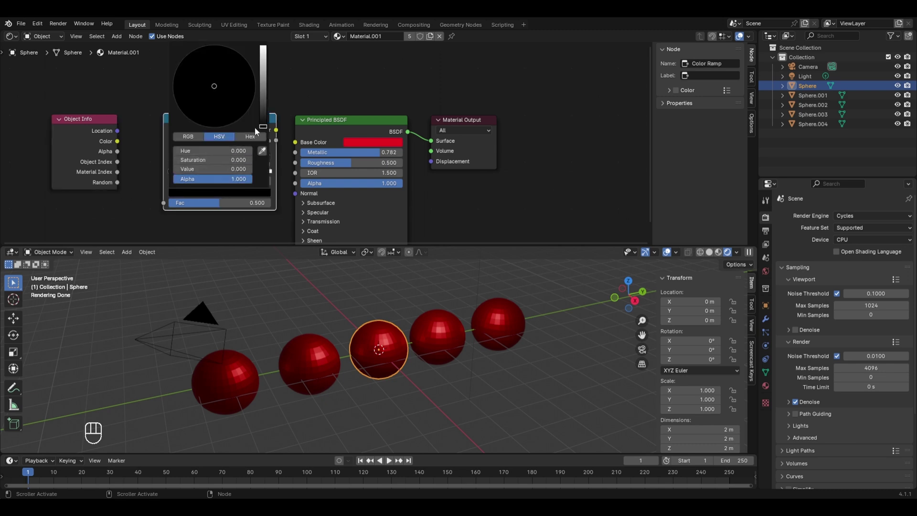
pyautogui.moveTo(263, 126); pyautogui.dragTo(263, 46)
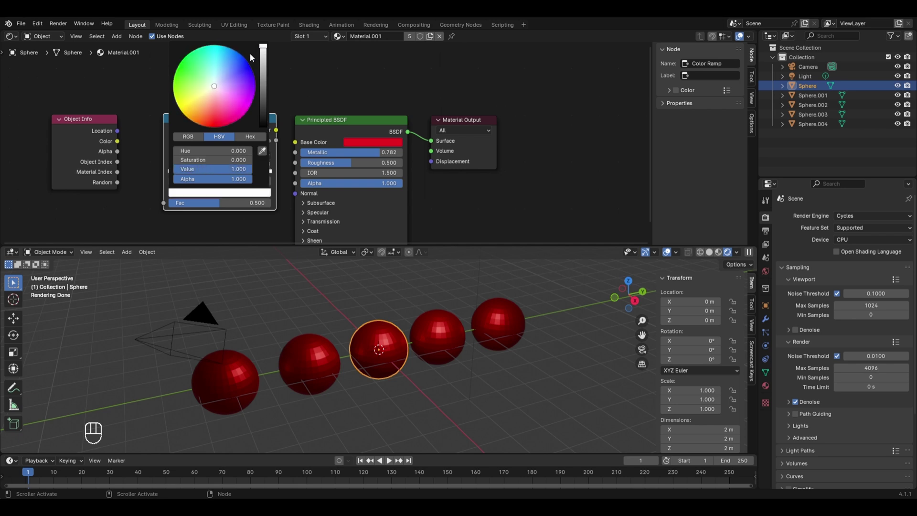
pyautogui.moveTo(213, 89); pyautogui.dragTo(247, 61)
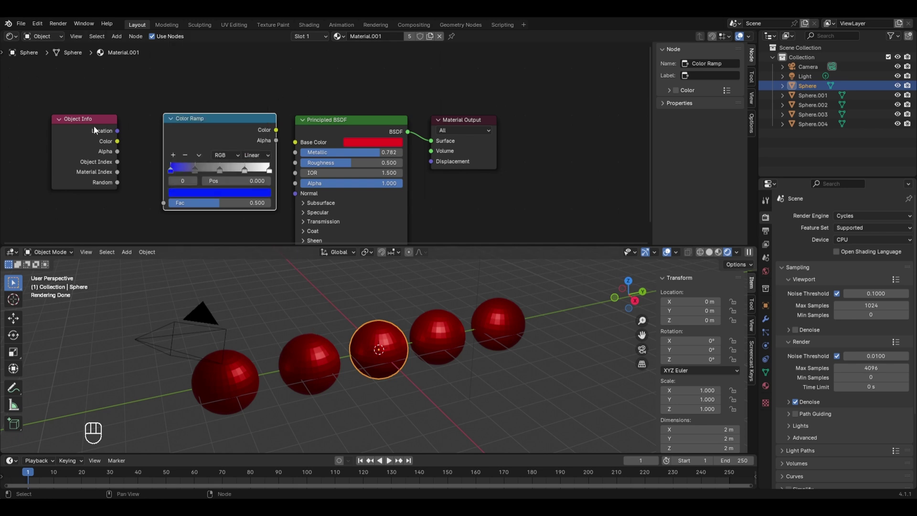
# Link Object Info Random to the ramp's Fac and the ramp's Color to Base Color.
pyautogui.click(75, 118)
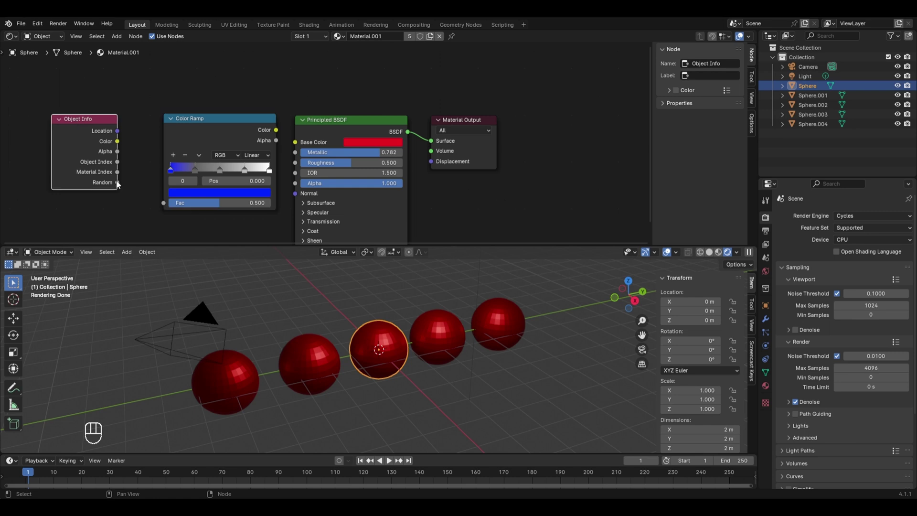
pyautogui.moveTo(117, 181); pyautogui.dragTo(119, 179)
pyautogui.moveTo(162, 211); pyautogui.dragTo(163, 206)
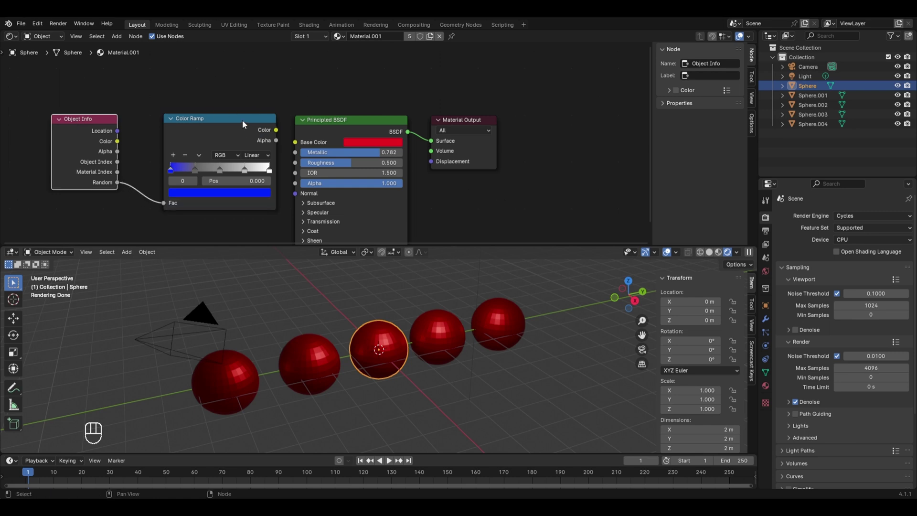
pyautogui.moveTo(276, 130); pyautogui.dragTo(295, 142)
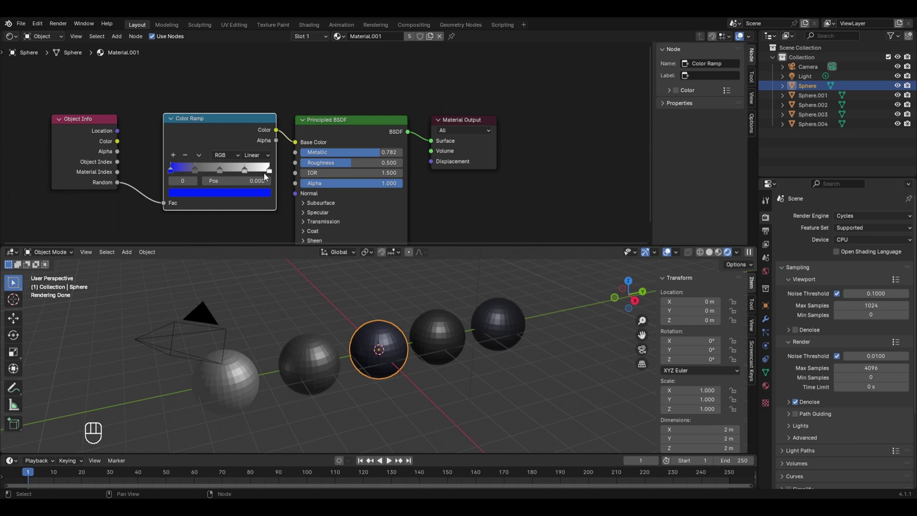
# Set the Color Ramp's second stop to green and its third stop to red.
pyautogui.click(196, 168)
pyautogui.click(193, 191)
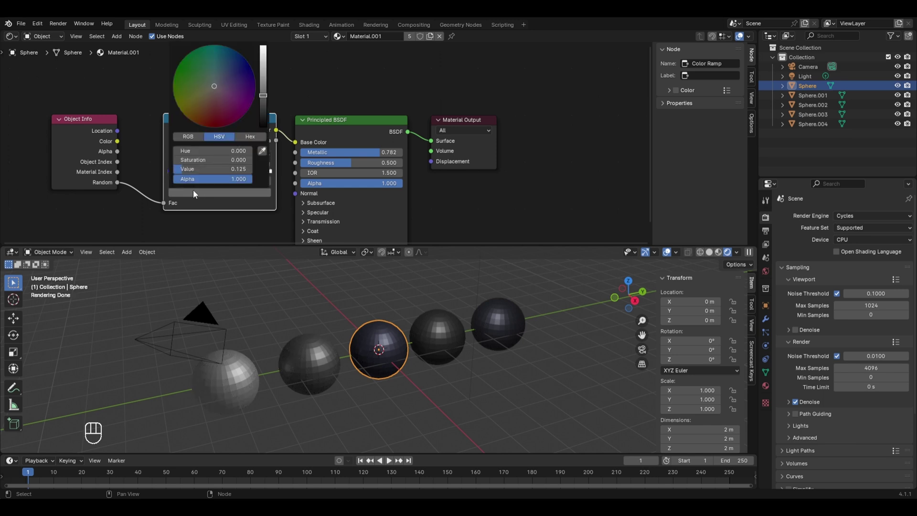
pyautogui.moveTo(263, 95); pyautogui.dragTo(263, 47)
pyautogui.moveTo(216, 79); pyautogui.dragTo(180, 74)
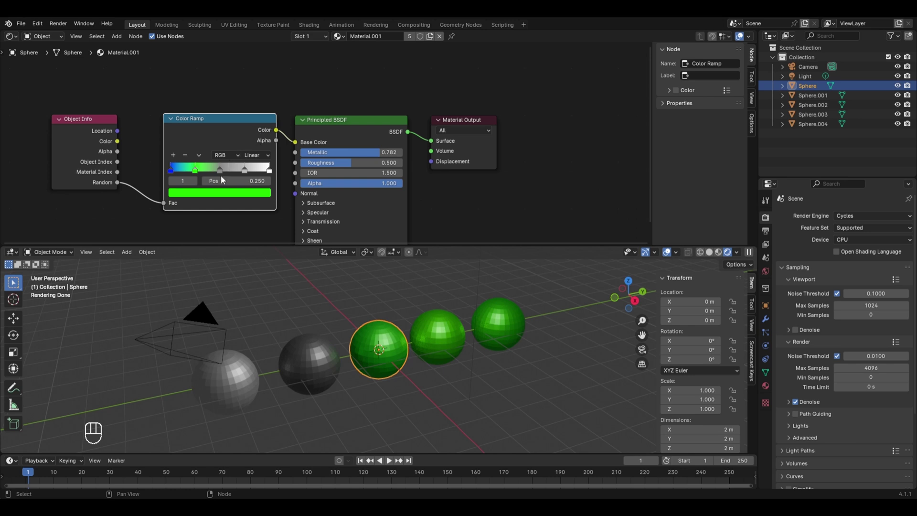
pyautogui.click(219, 170)
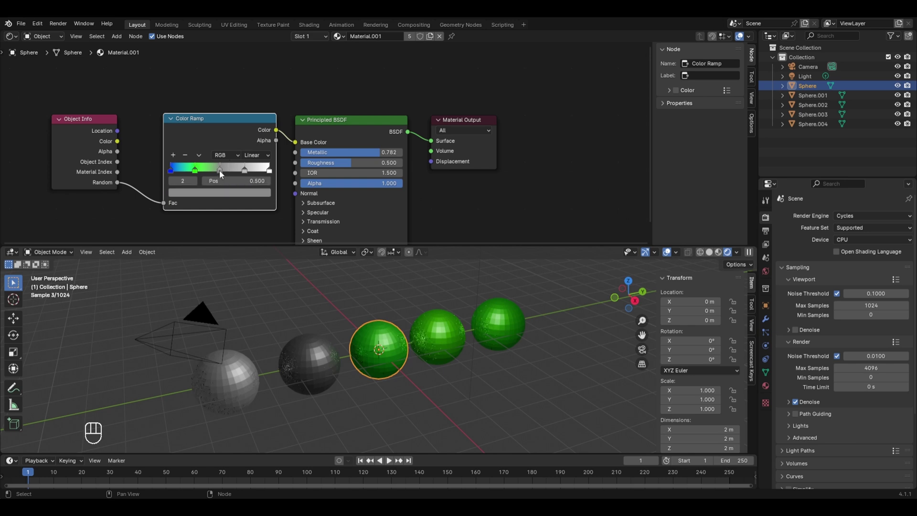
pyautogui.click(203, 192)
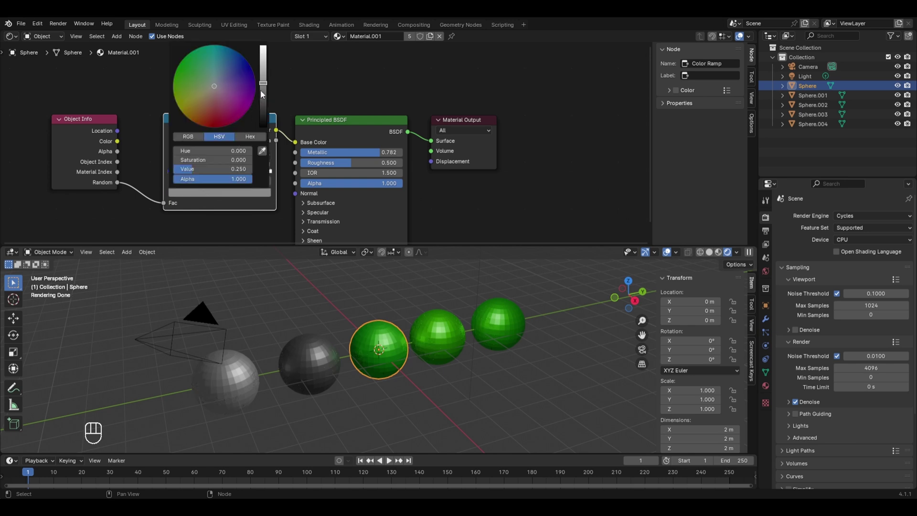
pyautogui.moveTo(262, 94); pyautogui.dragTo(263, 44)
pyautogui.click(214, 118)
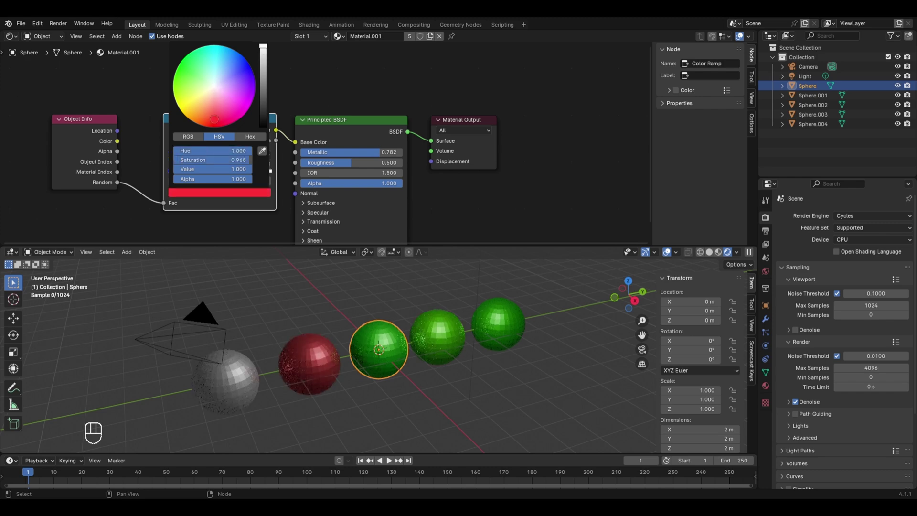
# Colour the ramp stop at 0.750 yellow and the stop at 1.000 magenta.
pyautogui.click(243, 170)
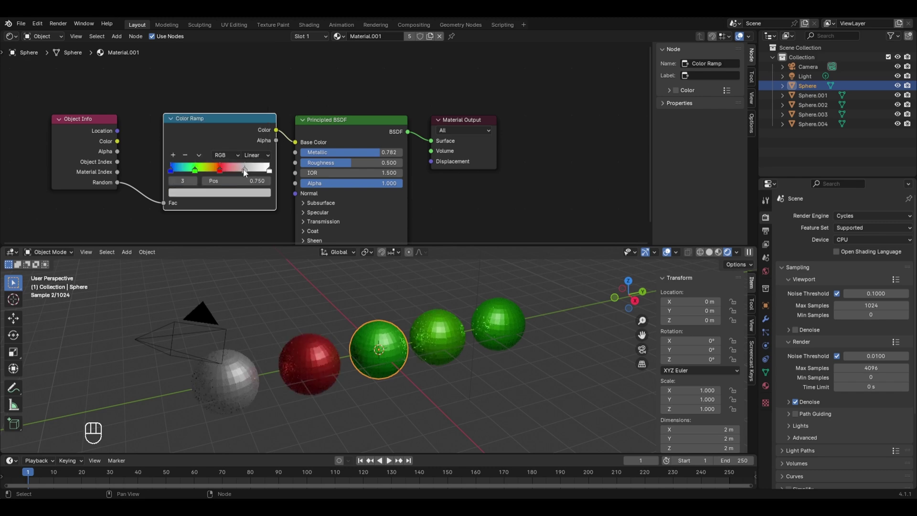
pyautogui.click(220, 192)
pyautogui.moveTo(263, 87); pyautogui.dragTo(262, 46)
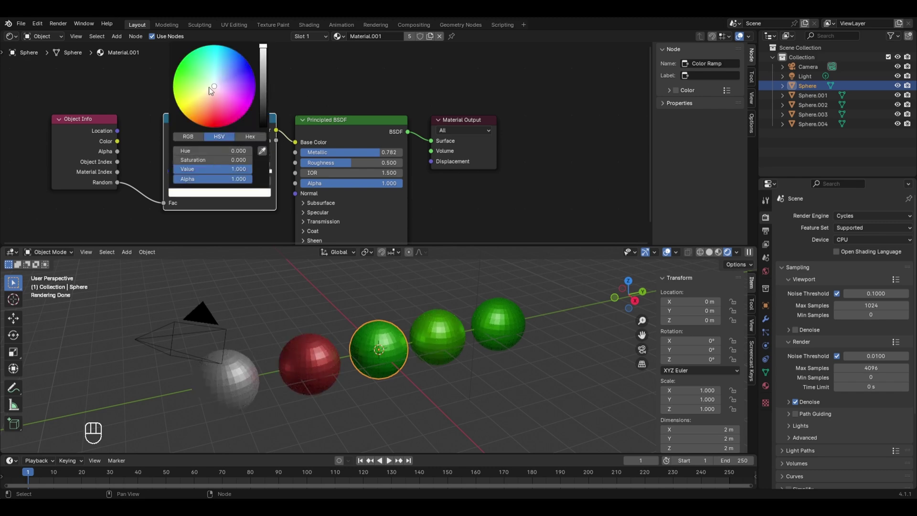
pyautogui.click(186, 111)
pyautogui.click(269, 170)
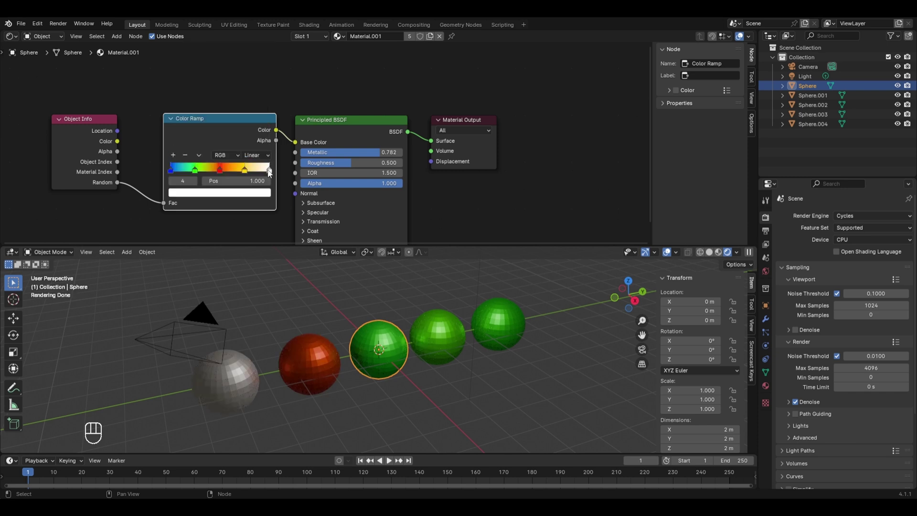
pyautogui.click(253, 193)
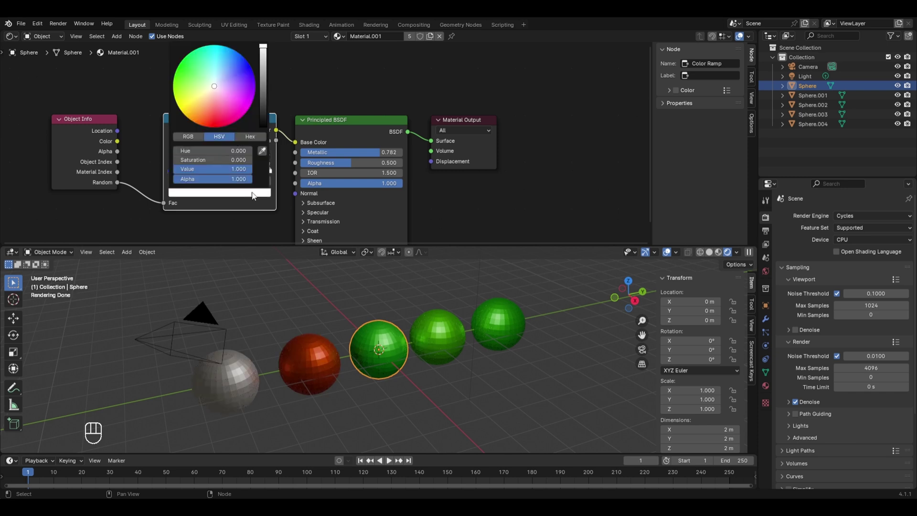
pyautogui.click(210, 80)
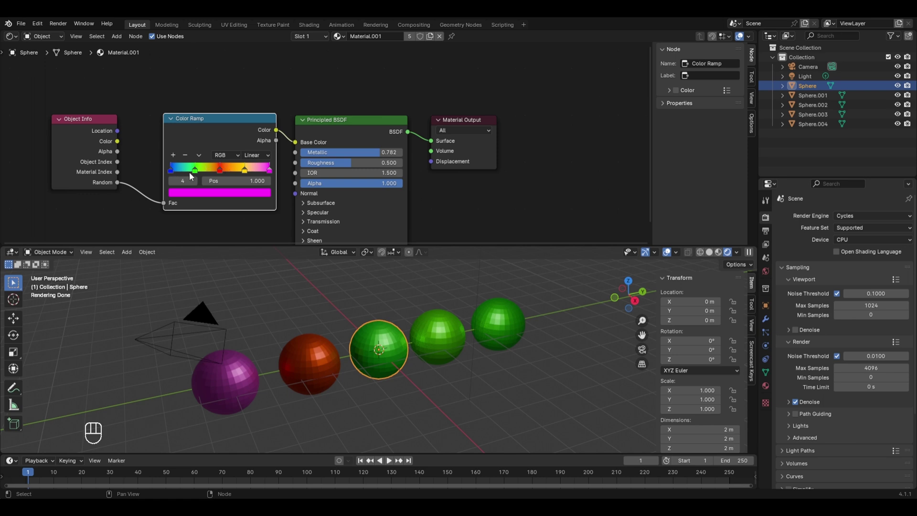
# Switch the Color Ramp to Constant interpolation and slide the magenta stop to 0.936.
pyautogui.click(258, 155)
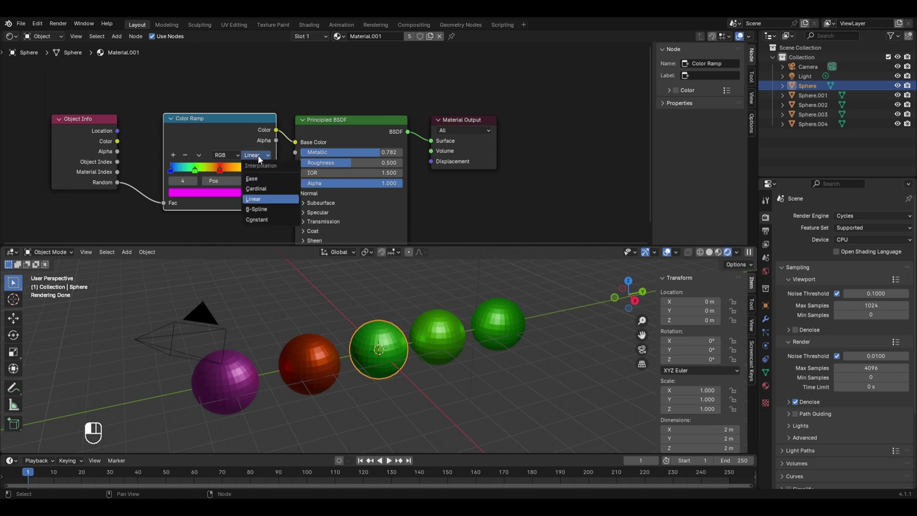
pyautogui.click(252, 221)
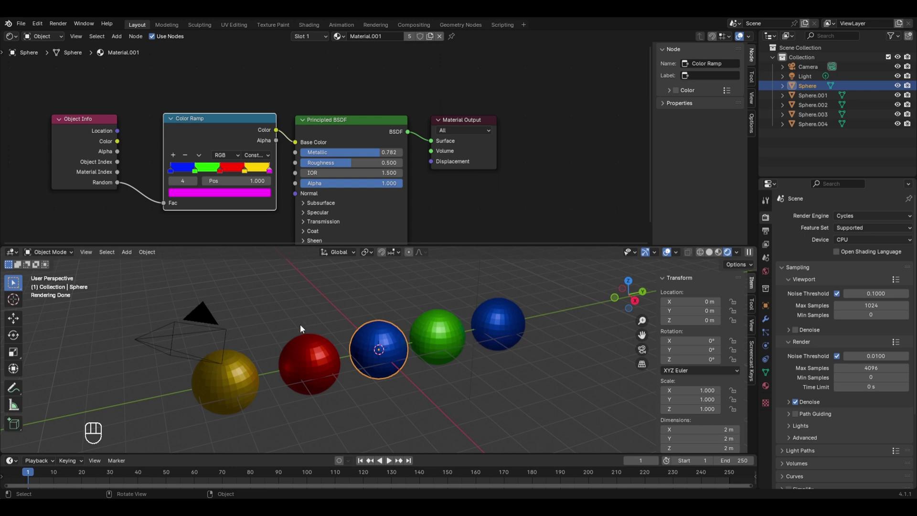
pyautogui.click(271, 172)
pyautogui.moveTo(270, 172); pyautogui.dragTo(264, 172)
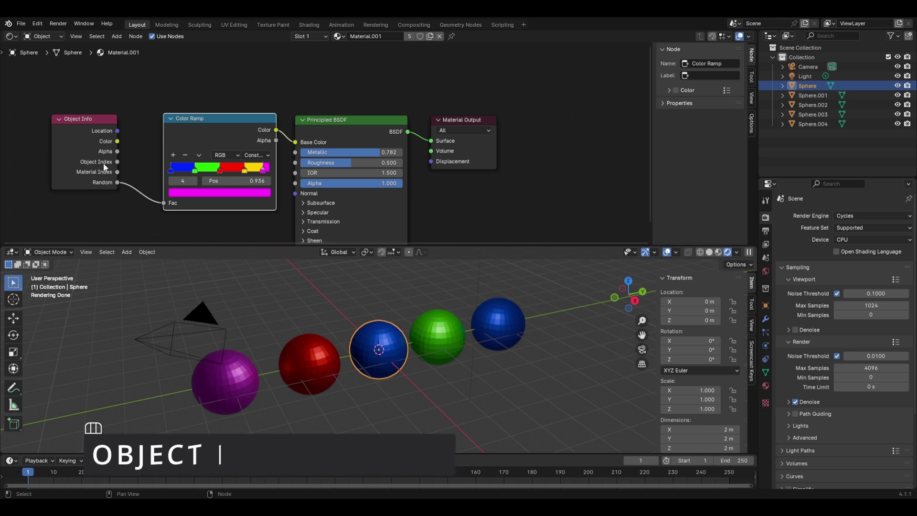
# Link Object Info's Object Index output to the Color Ramp's Fac input, replacing Random.
pyautogui.moveTo(117, 161); pyautogui.dragTo(163, 203)
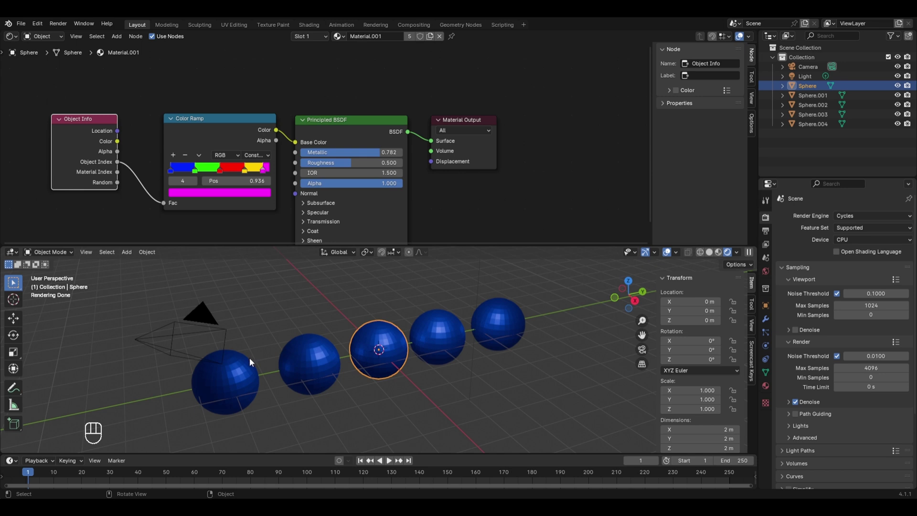
# In Object Properties > Relations, set Pass Index 1 on Sphere and 2 on Sphere.001.
pyautogui.click(766, 306)
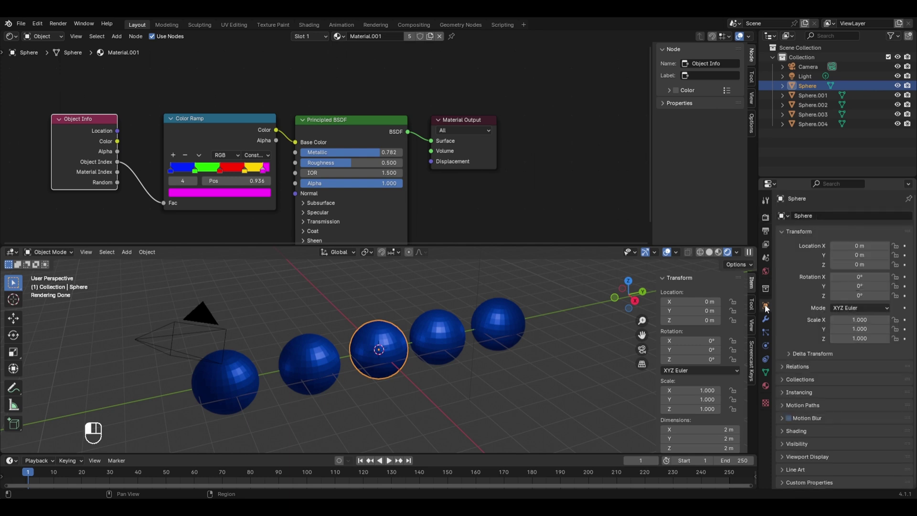
pyautogui.click(792, 367)
pyautogui.scroll(-1, 796, 361)
pyautogui.scroll(-2, 807, 368)
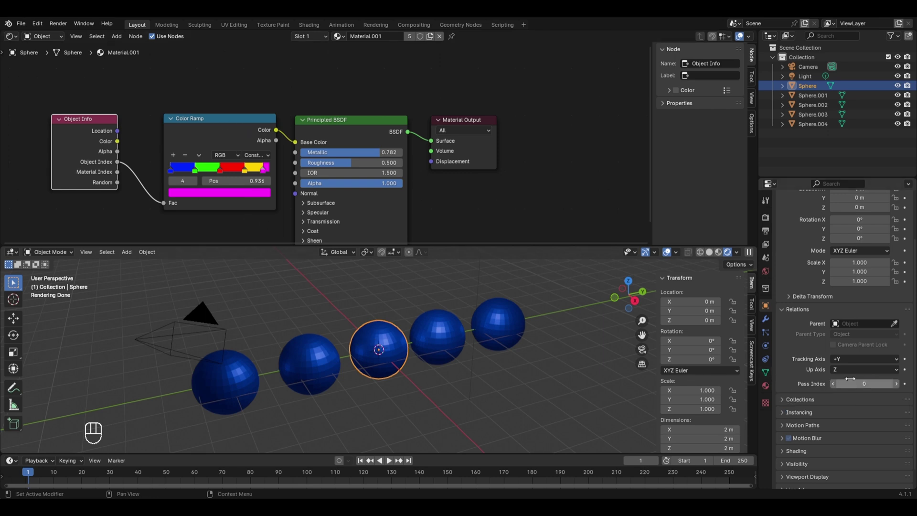
pyautogui.moveTo(843, 380); pyautogui.dragTo(850, 379)
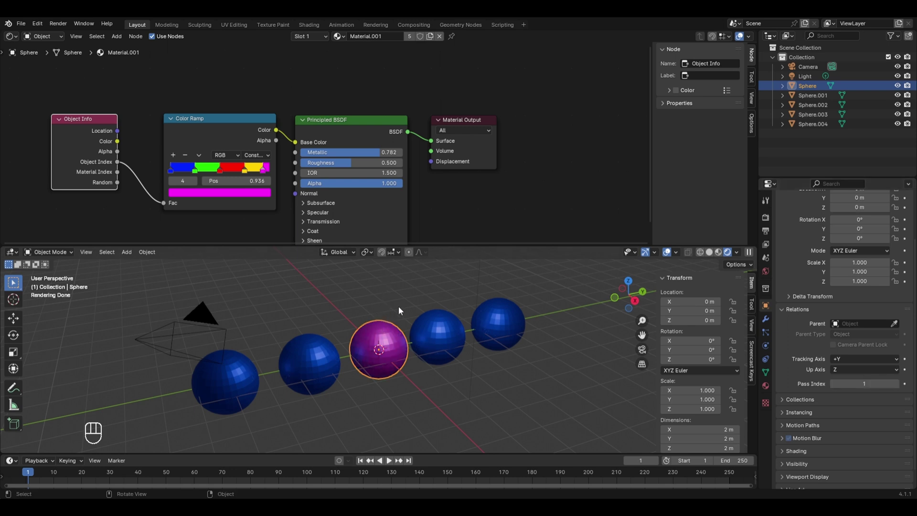
pyautogui.click(433, 324)
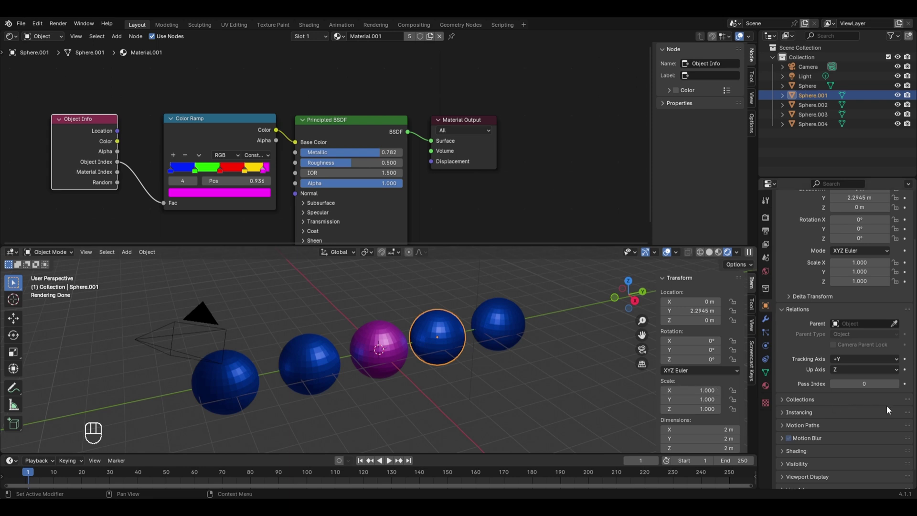
pyautogui.moveTo(870, 378); pyautogui.dragTo(879, 378)
# Give Sphere.002, Sphere.003 and Sphere.004 Pass Index 3, 4 and 5.
pyautogui.click(508, 320)
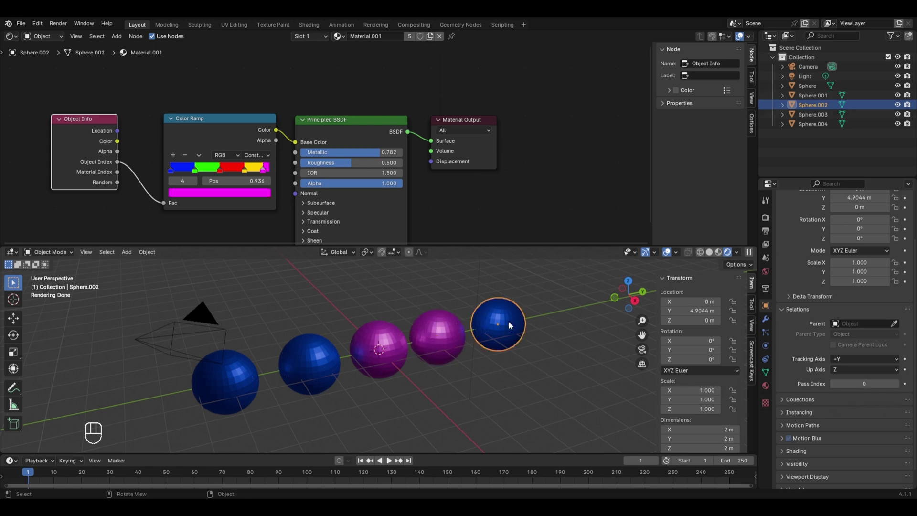
pyautogui.click(873, 384)
pyautogui.write('3')
pyautogui.press('Return')
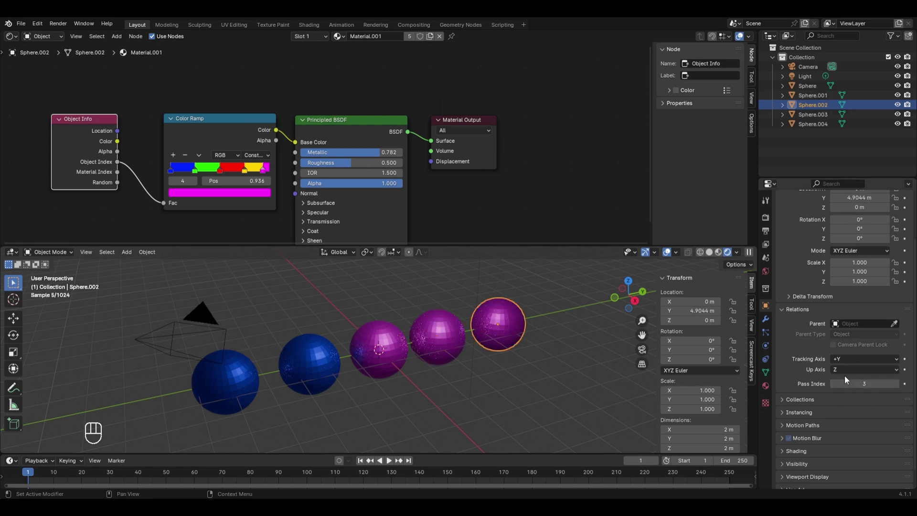
pyautogui.click(299, 367)
pyautogui.click(879, 384)
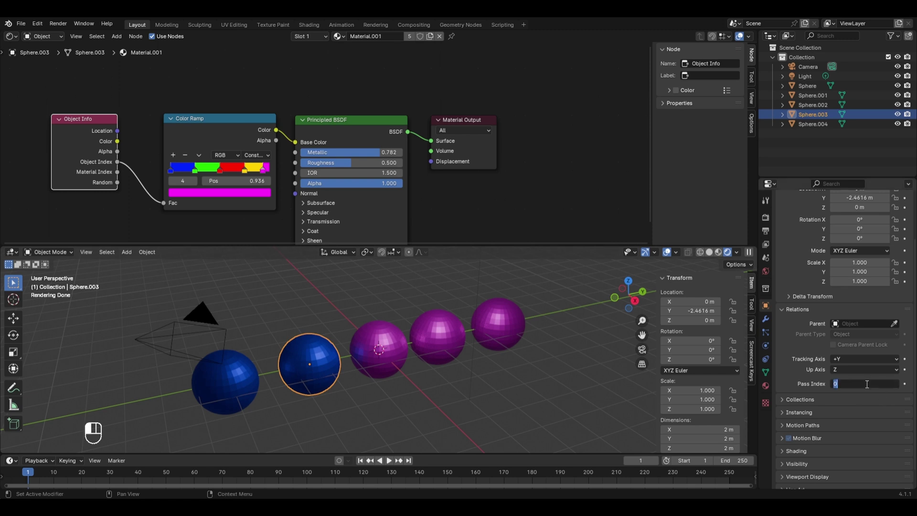
pyautogui.write('4')
pyautogui.press('Return')
pyautogui.click(224, 382)
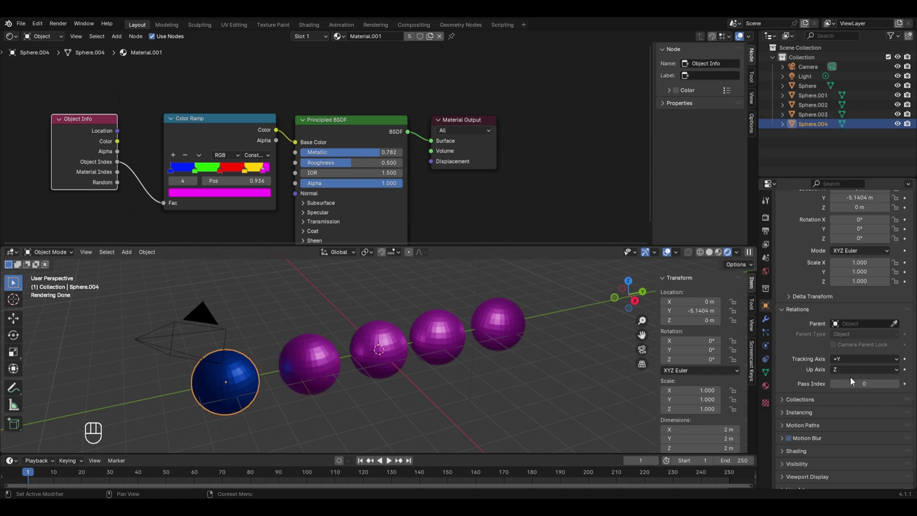
pyautogui.click(867, 384)
pyautogui.write('5')
pyautogui.press('Return')
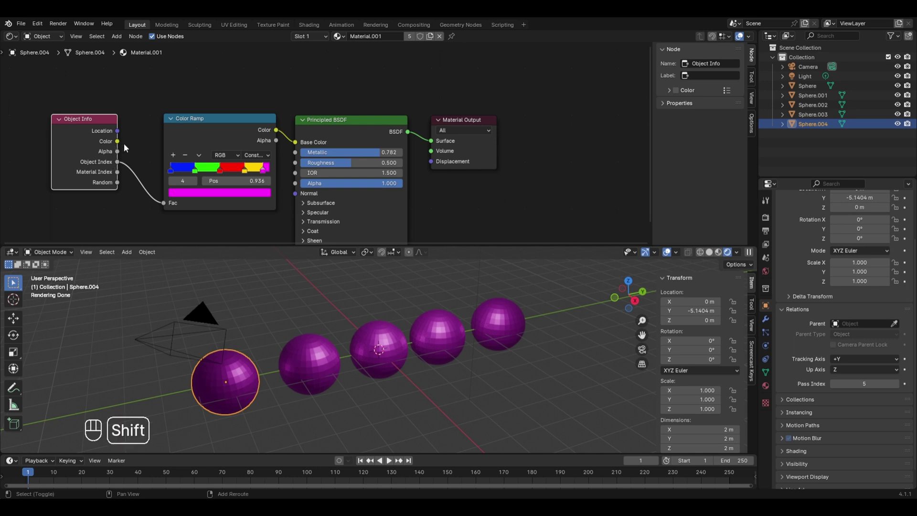
# Insert a Math node set to Divide by 5 between Object Info and the Color Ramp.
pyautogui.hotkey('shift', 'a')
pyautogui.moveTo(123, 143)
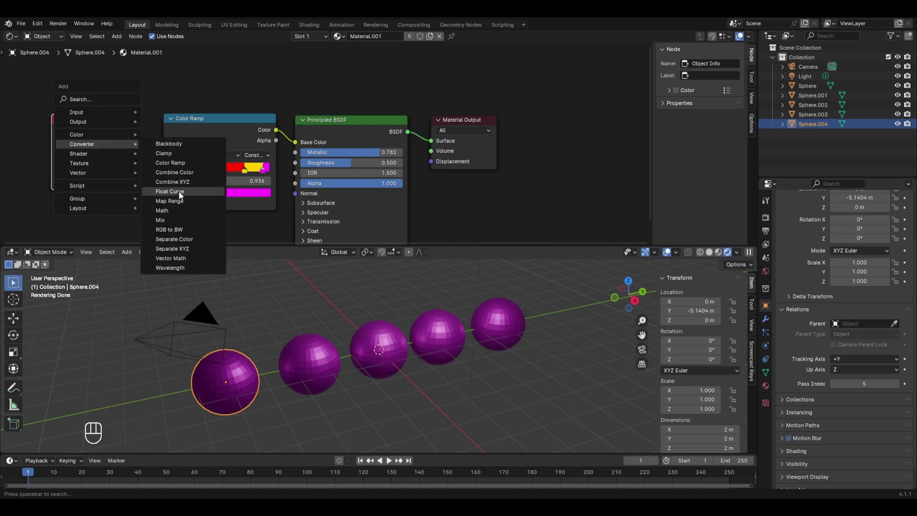
pyautogui.click(165, 211)
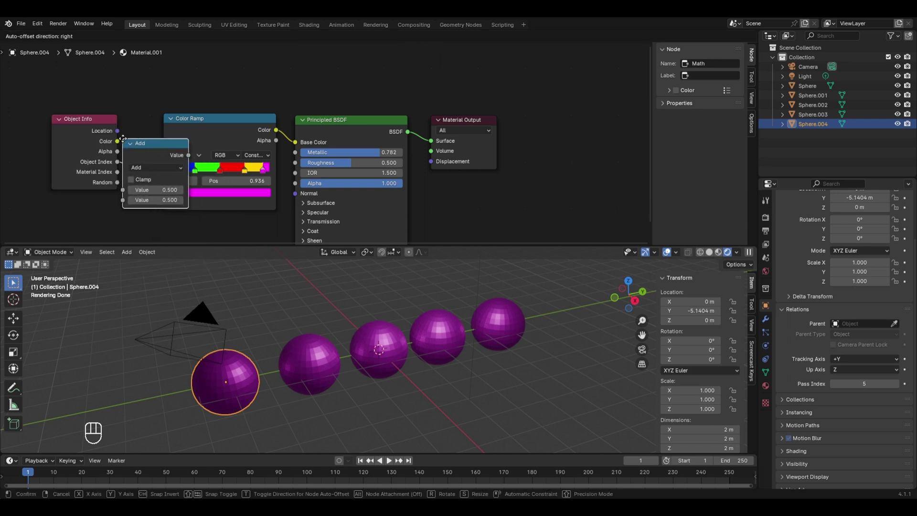
pyautogui.click(122, 138)
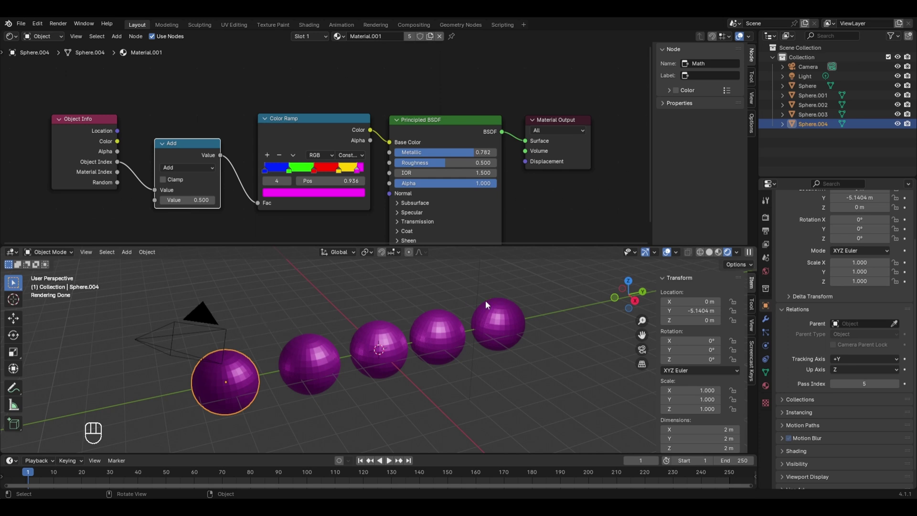
pyautogui.click(198, 168)
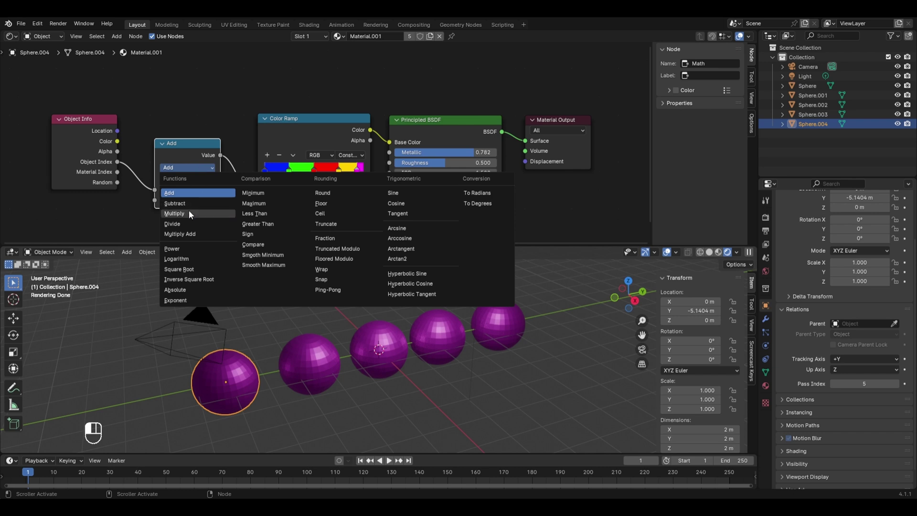
pyautogui.click(185, 223)
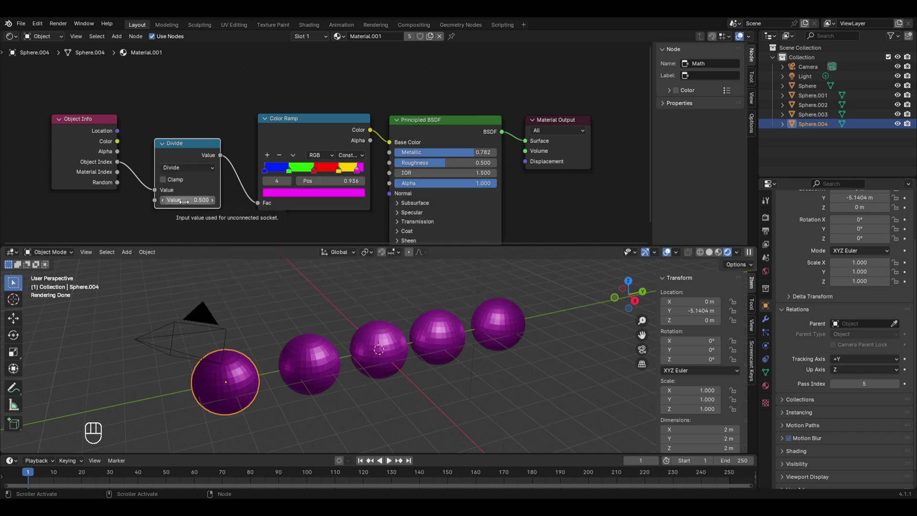
pyautogui.click(184, 201)
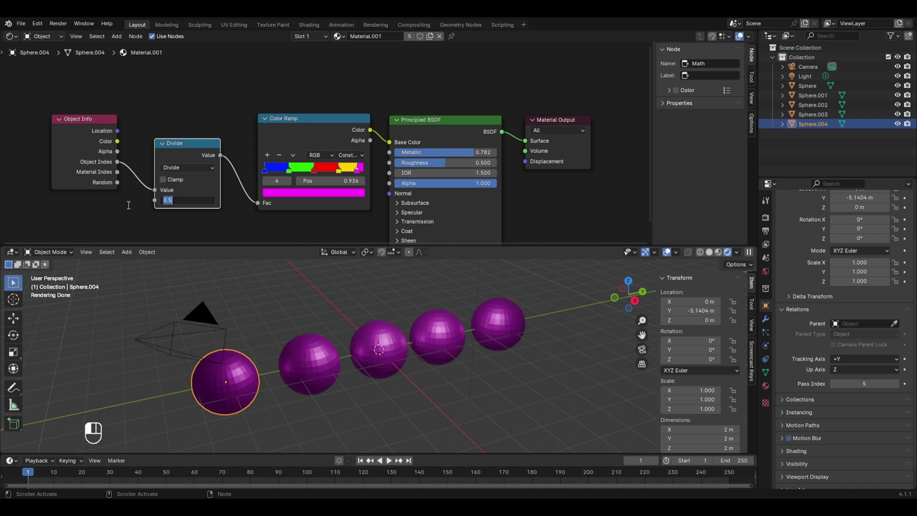
pyautogui.write('5')
pyautogui.press('Return')
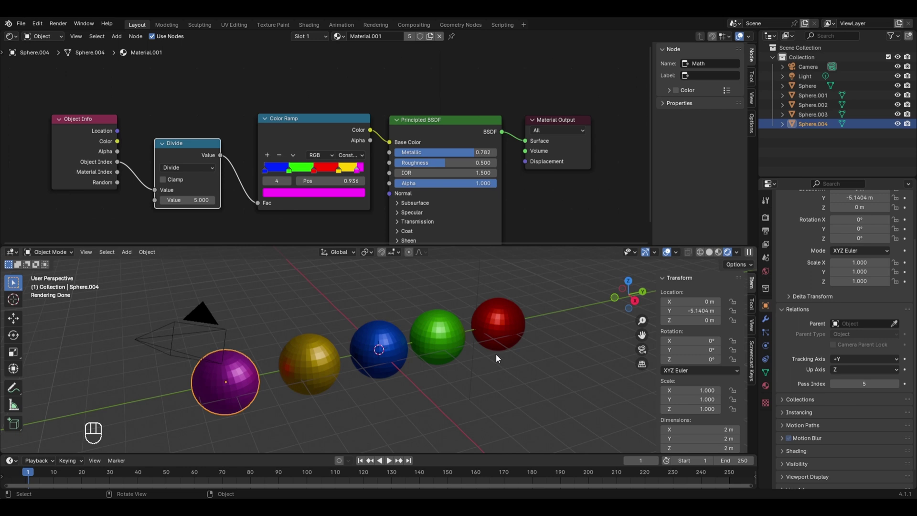
# Duplicate the chrome sphere in place with Shift+D, creating Sphere.001.
pyautogui.scroll(-3, 496, 358)
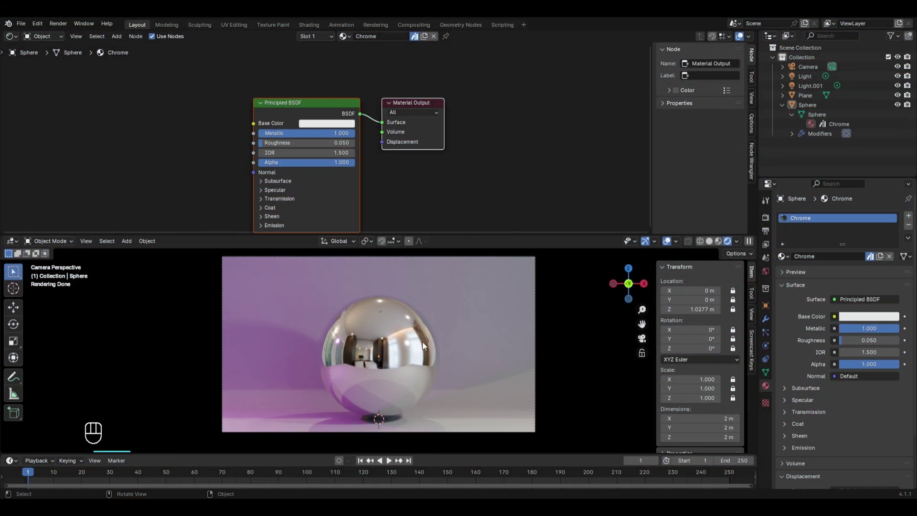
pyautogui.click(423, 342)
pyautogui.hotkey('shift', 'd')
pyautogui.press('Escape')
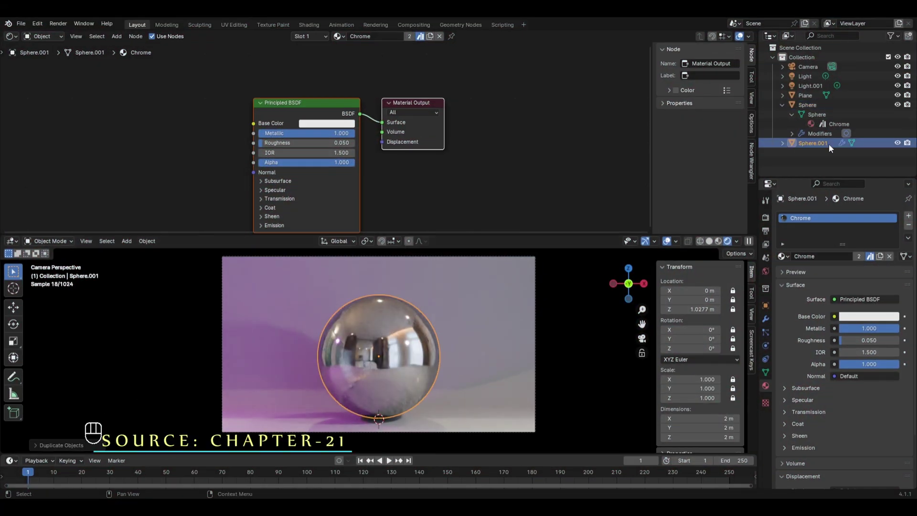